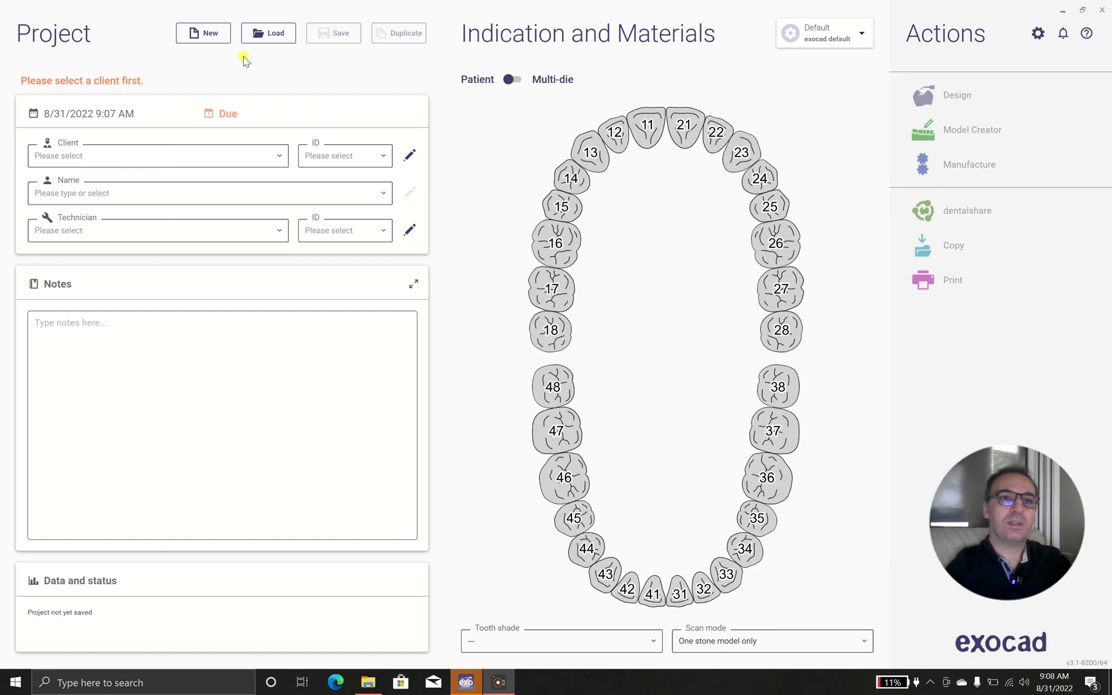
Assign client DEMO CASE, the patient name and a technician to the project
left_click(279, 156)
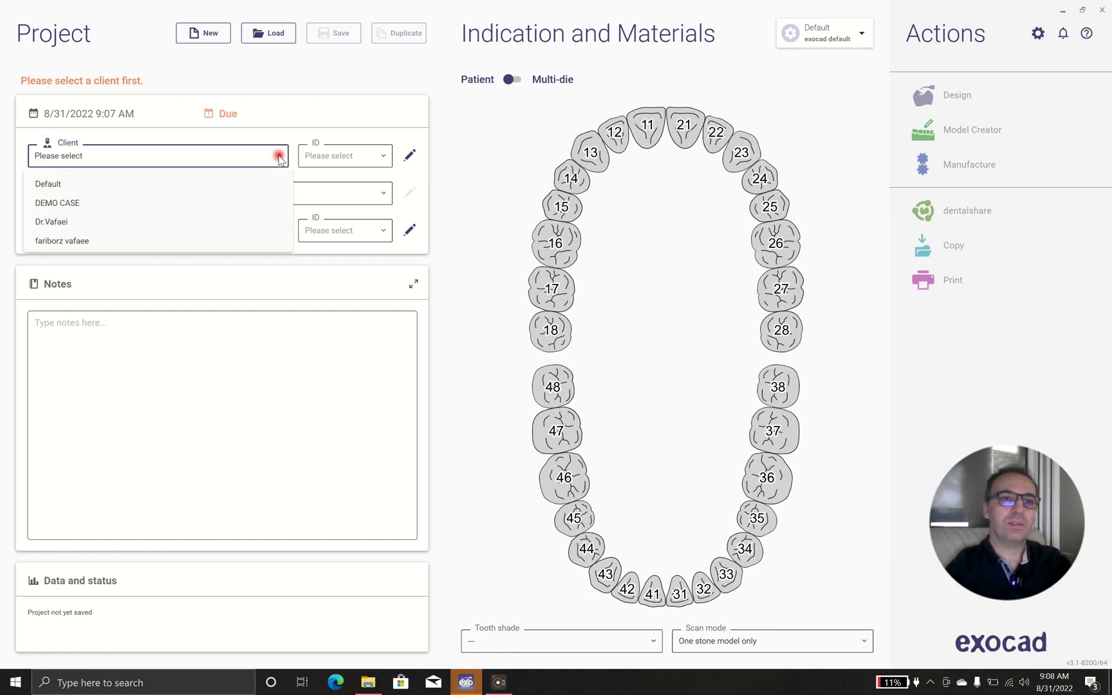
left_click(144, 204)
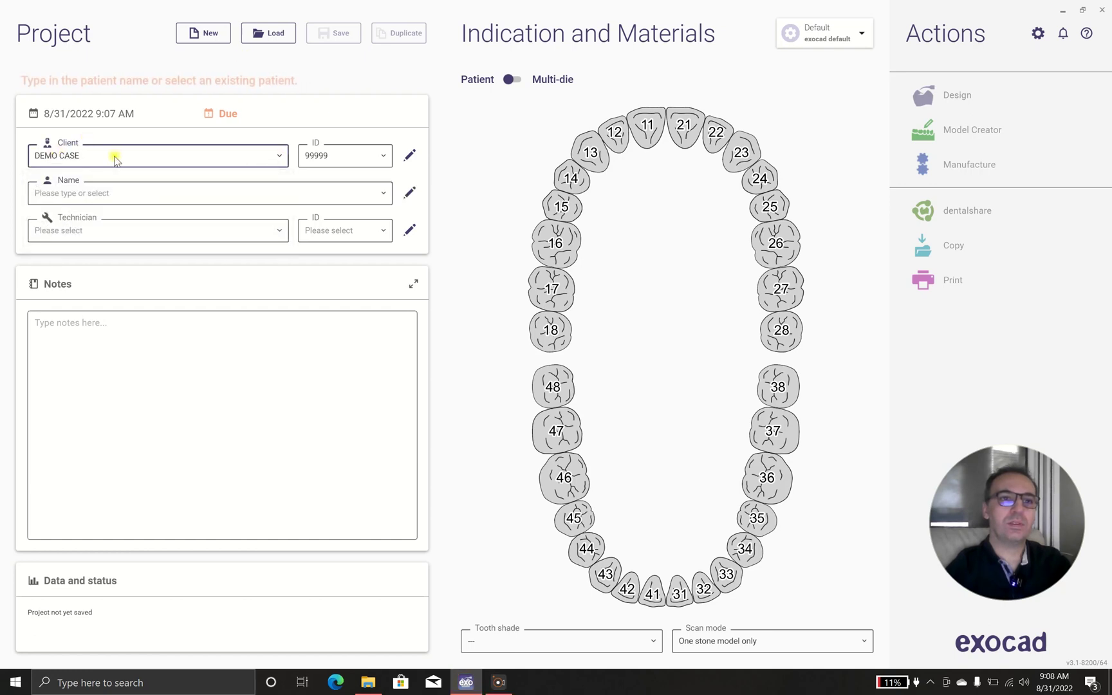
left_click(69, 200)
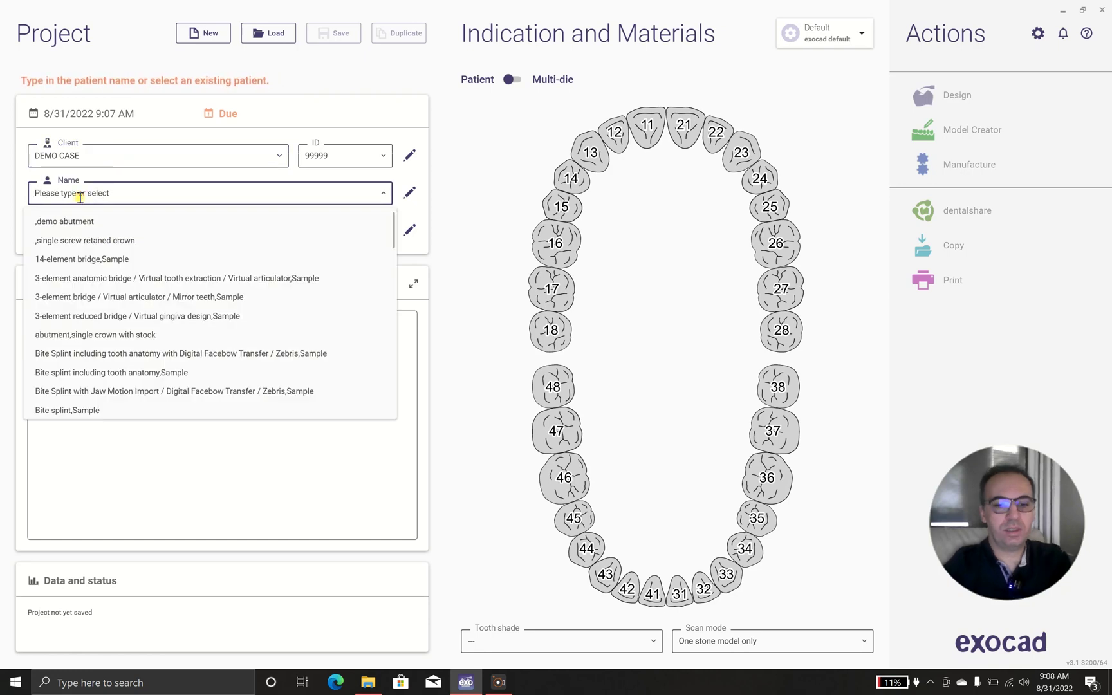
type("demo in")
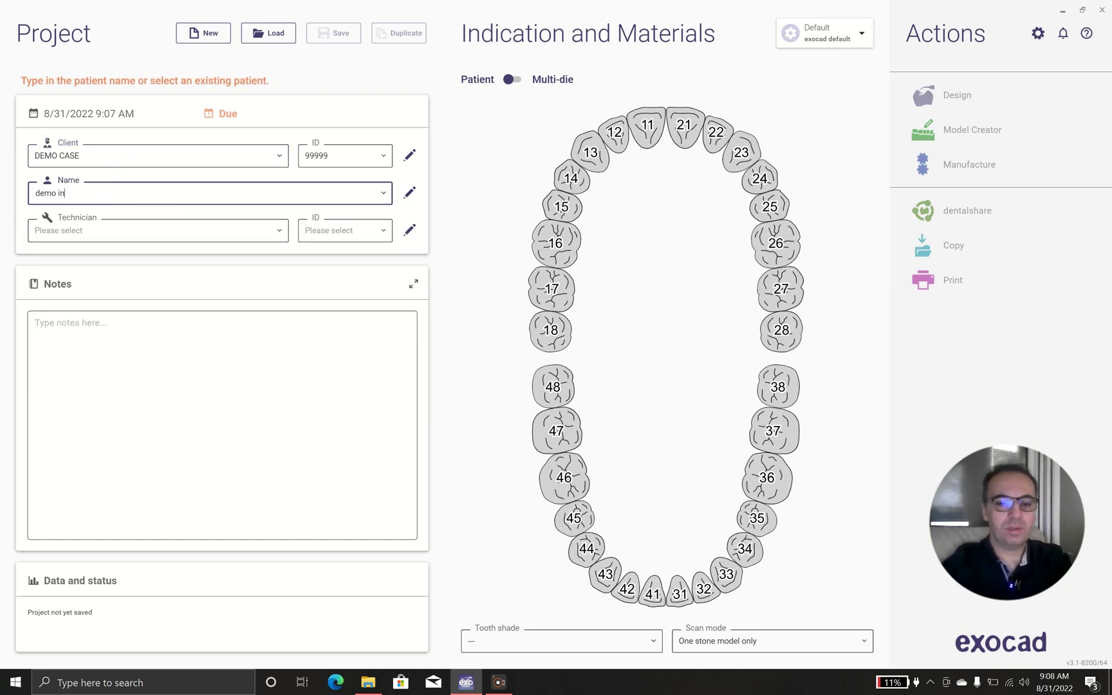
type("lay")
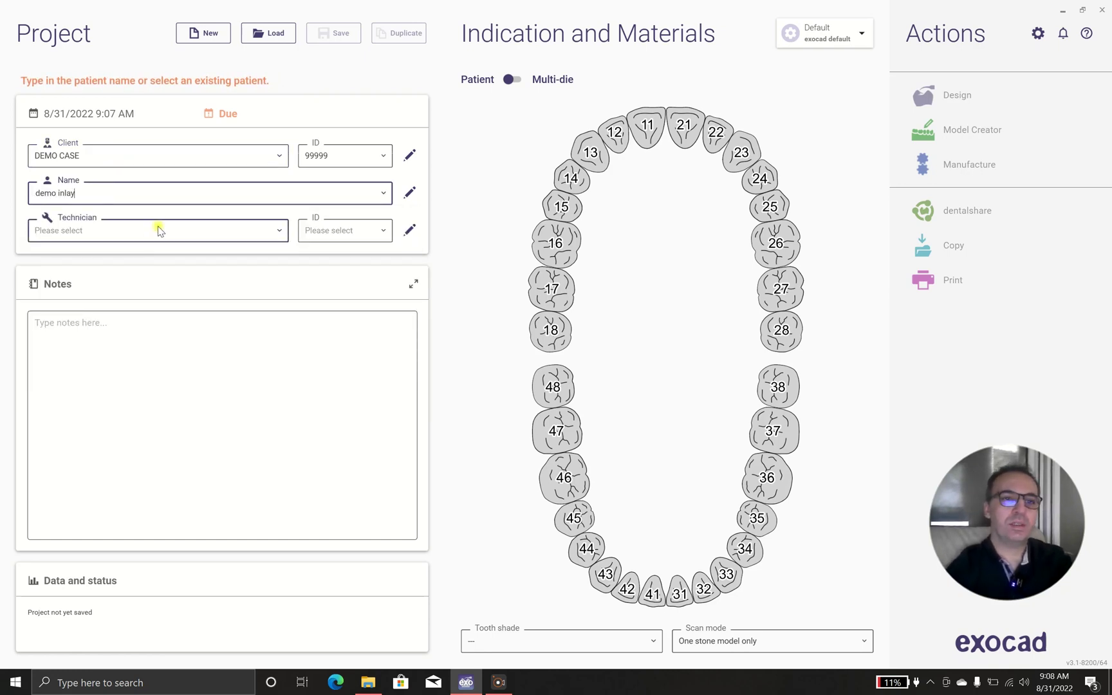
left_click(157, 230)
left_click(148, 251)
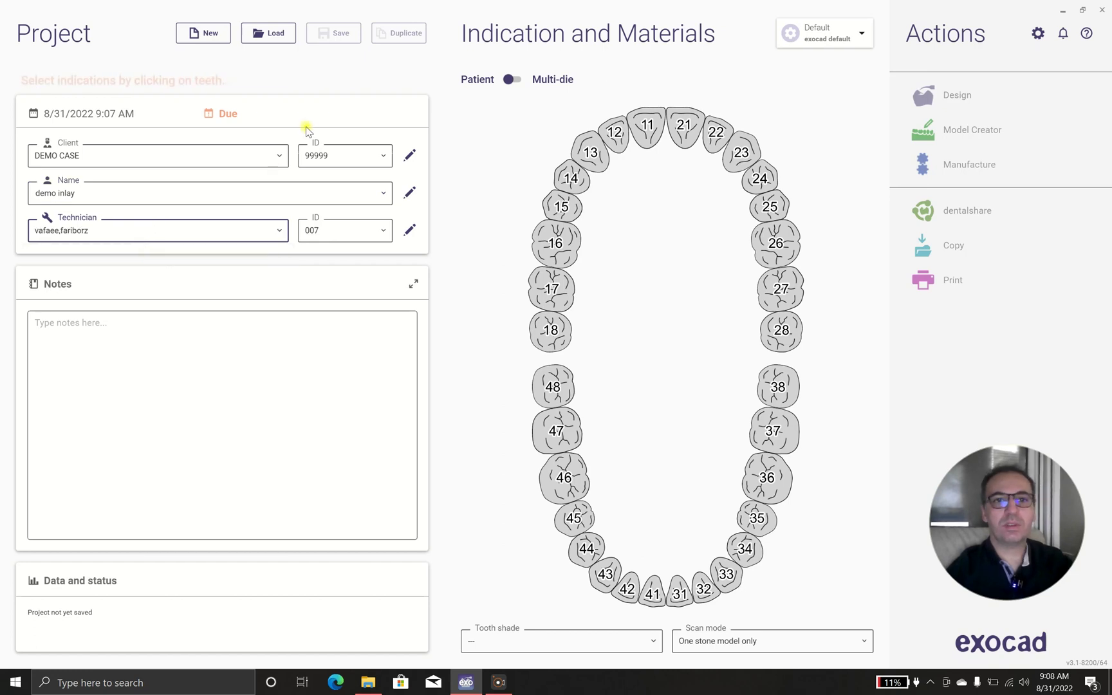
Select tooth 24 on the chart to show its indication choices
left_click(757, 180)
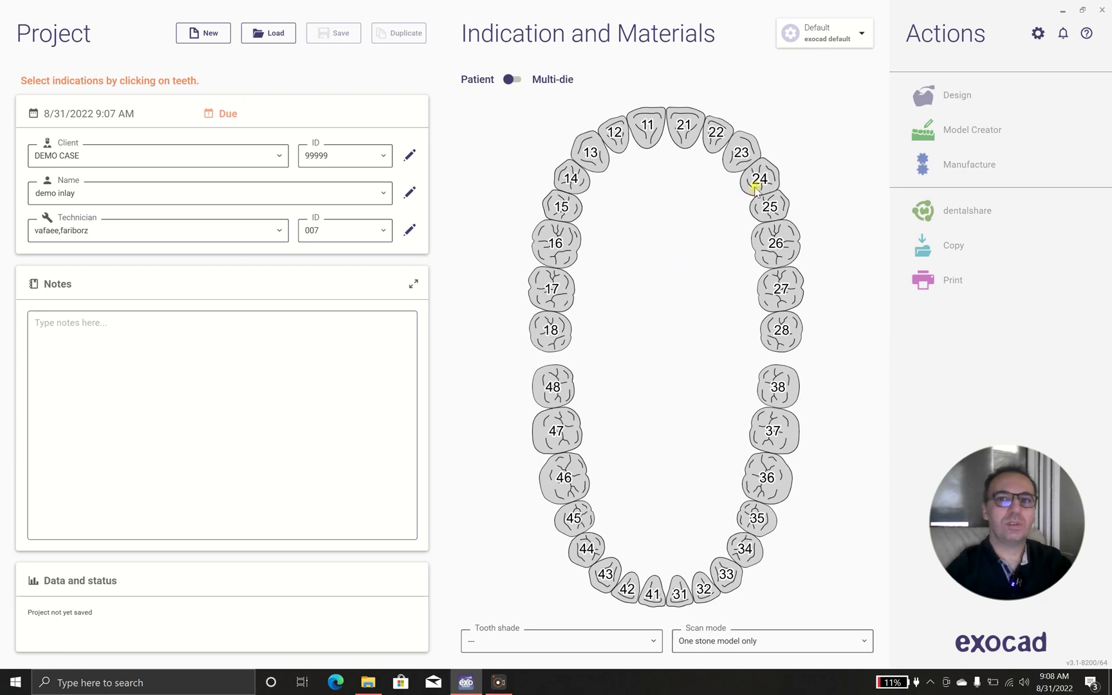
left_click(759, 180)
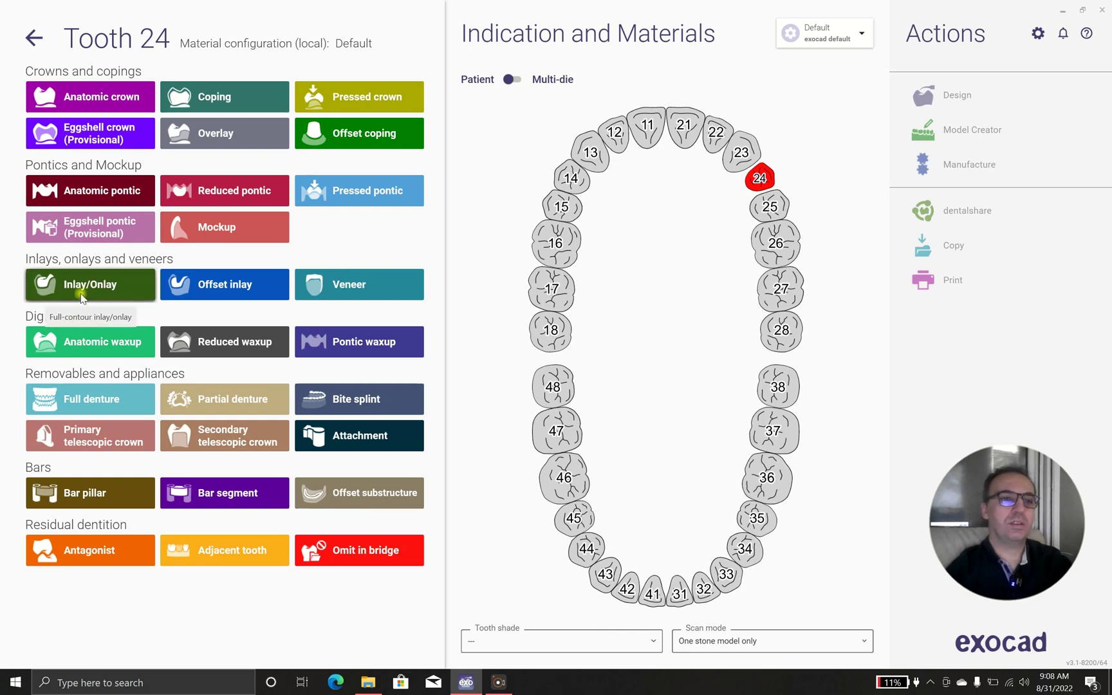
Make tooth 24 an offset inlay and bring up the milling machine type list
left_click(198, 288)
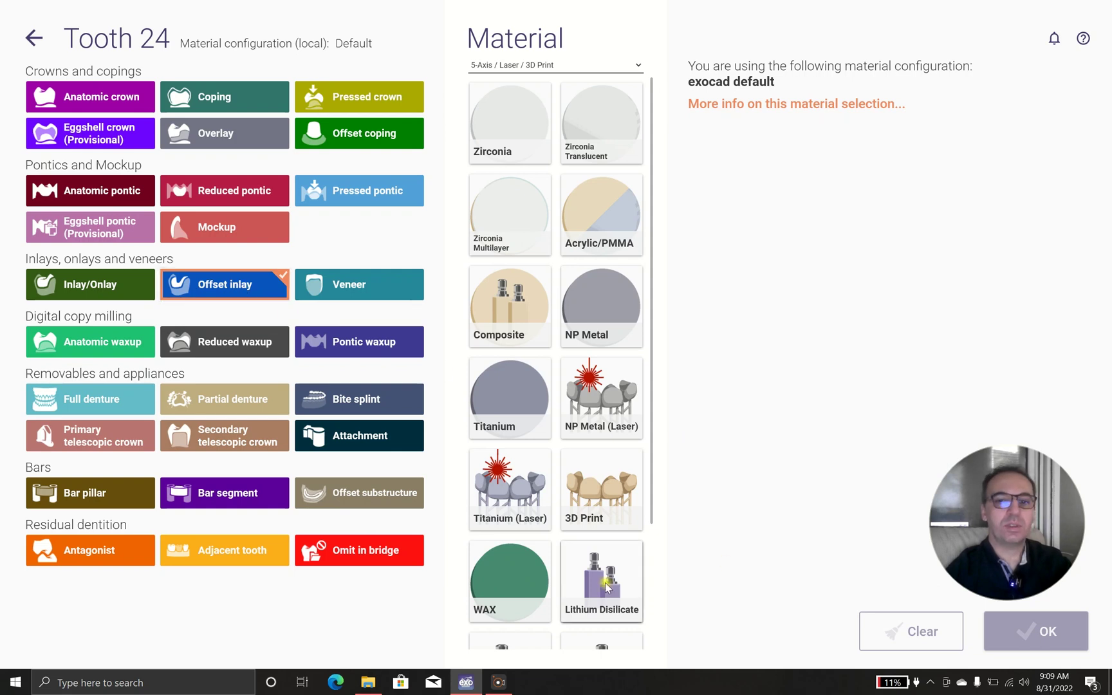
left_click(626, 66)
Set 3/4-Axis milling, shade A3 and 0.4 mm minimal thickness for tooth 24 and confirm
left_click(579, 93)
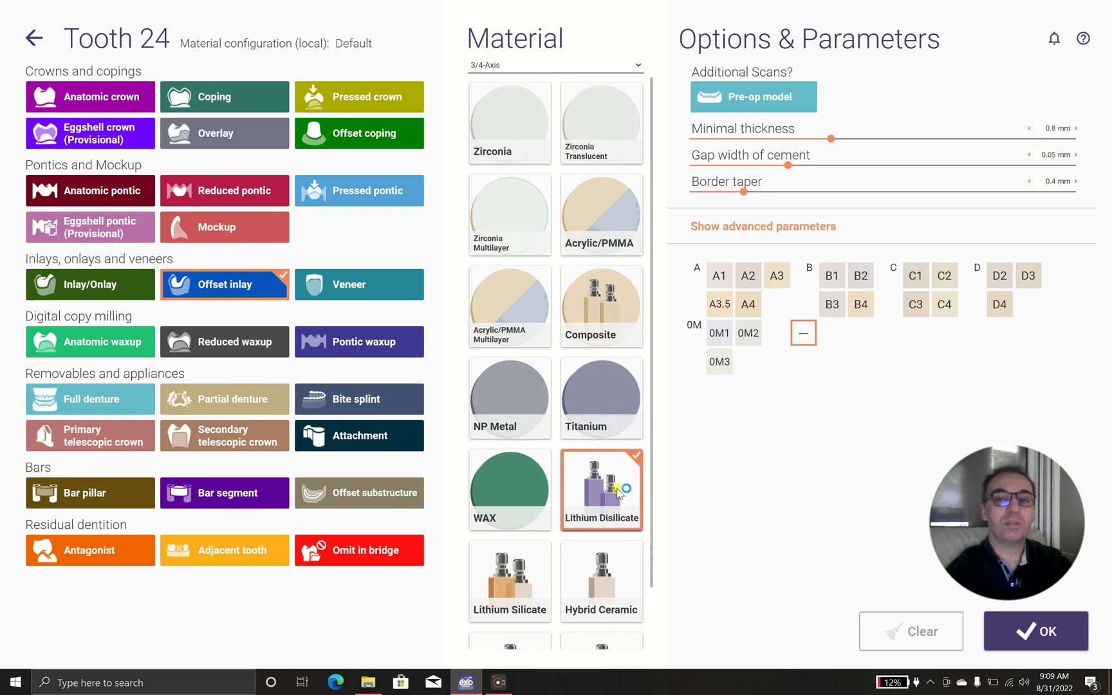
left_click(780, 280)
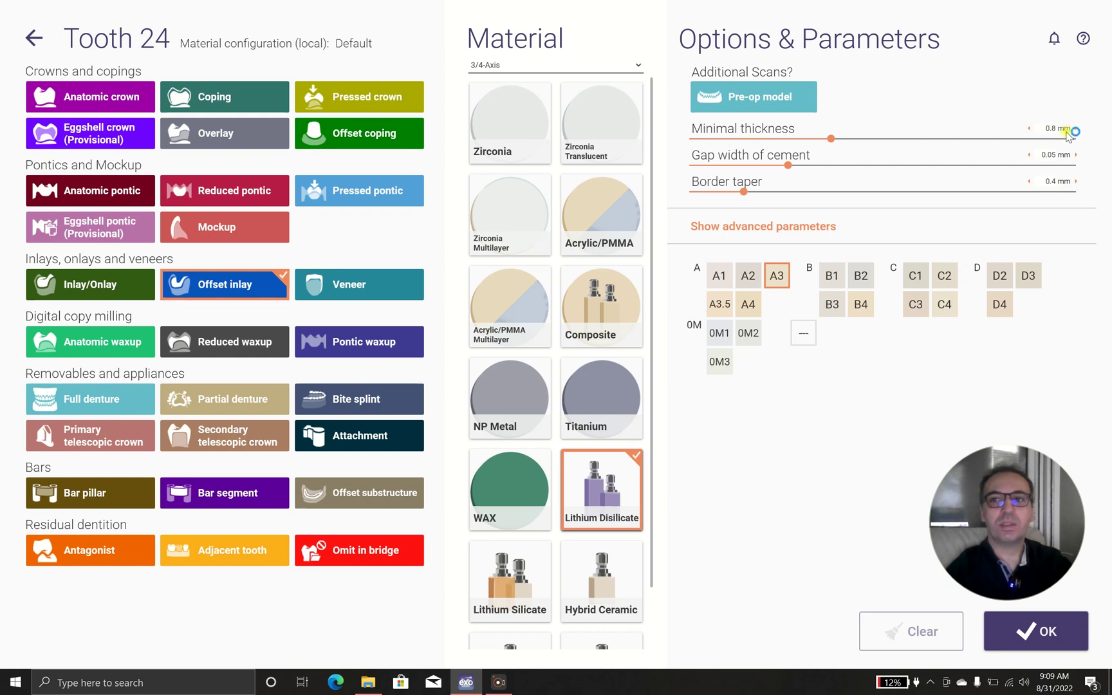
left_click_drag(832, 139, 730, 148)
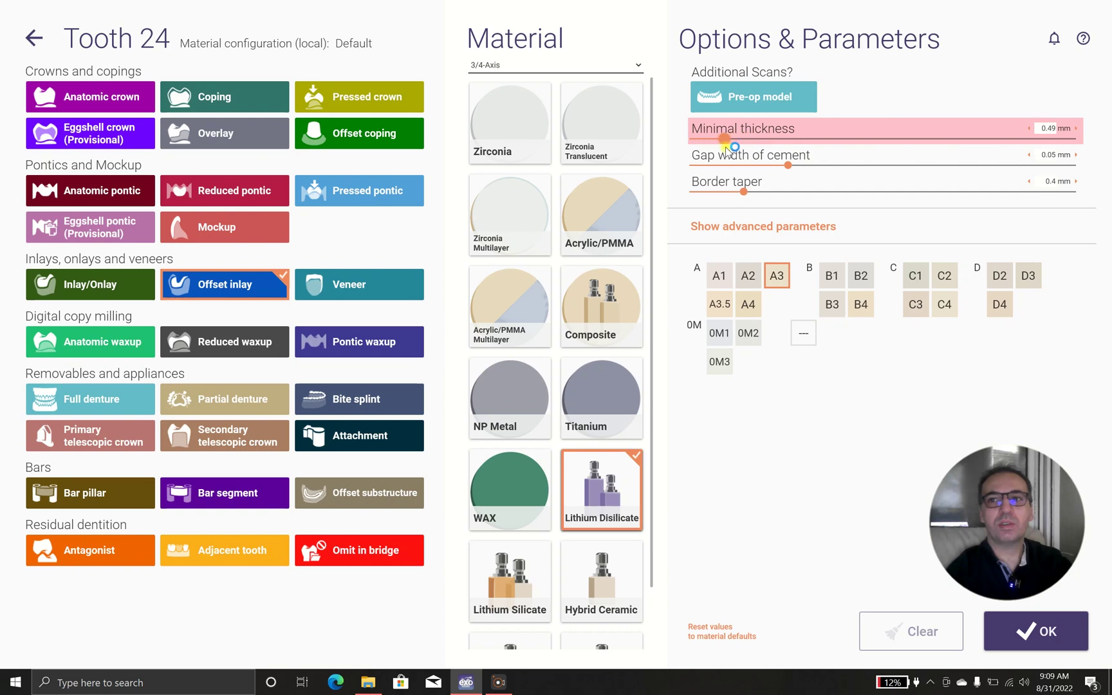
left_click_drag(717, 150, 687, 150)
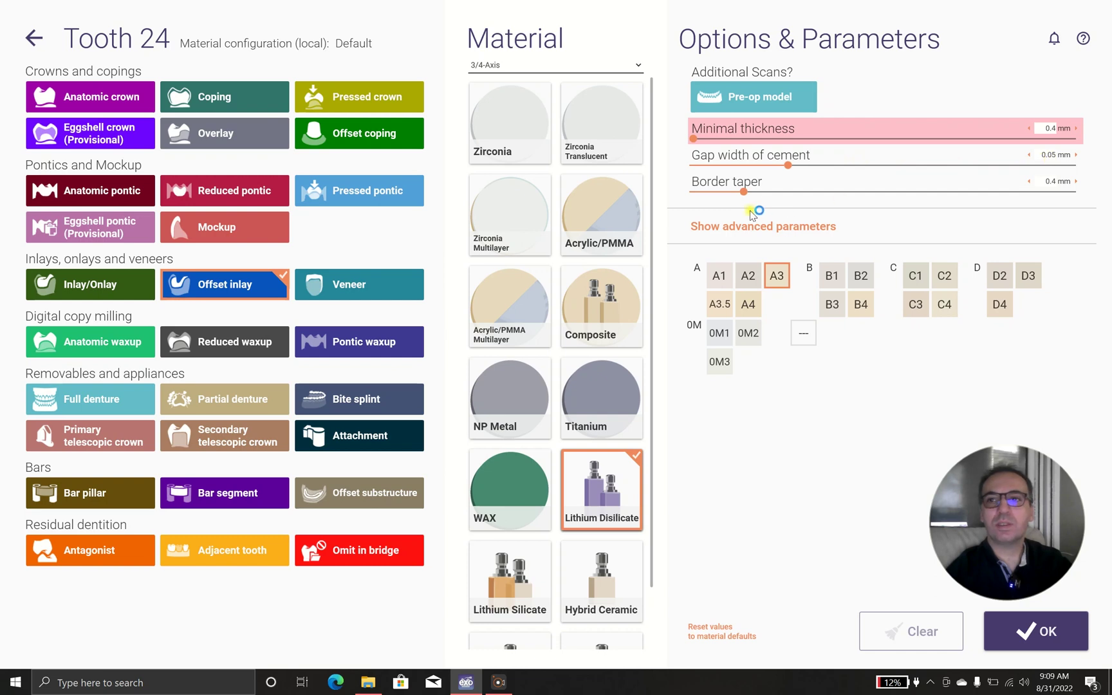
left_click(1036, 624)
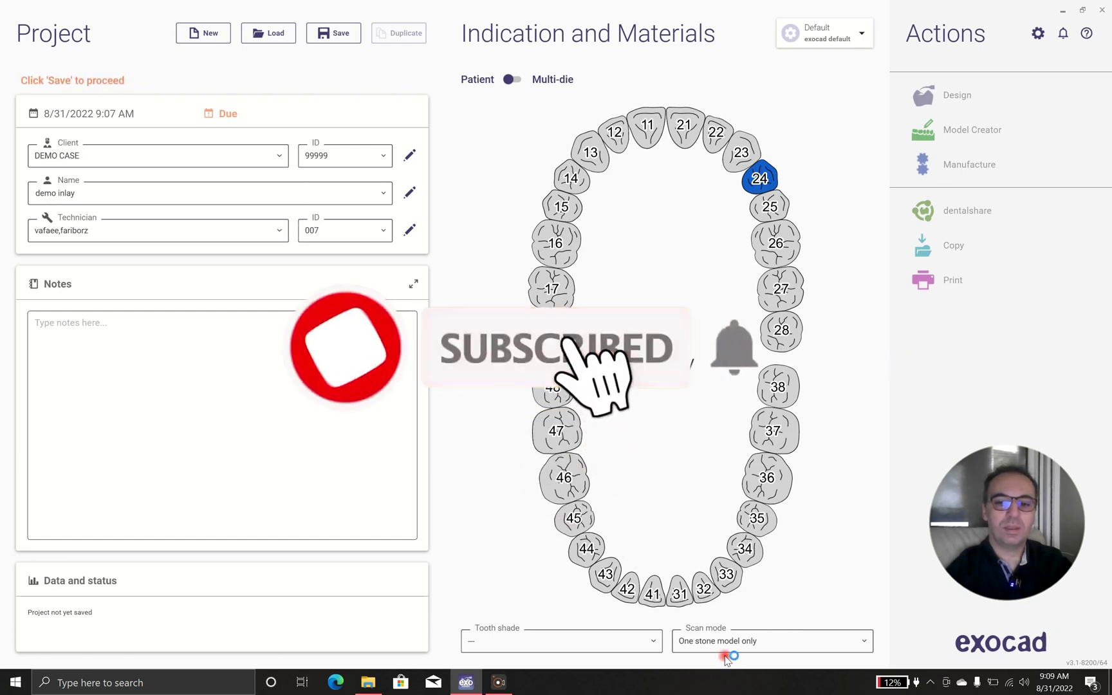
Save the project as case 99999-001 and start the Design module
left_click(328, 40)
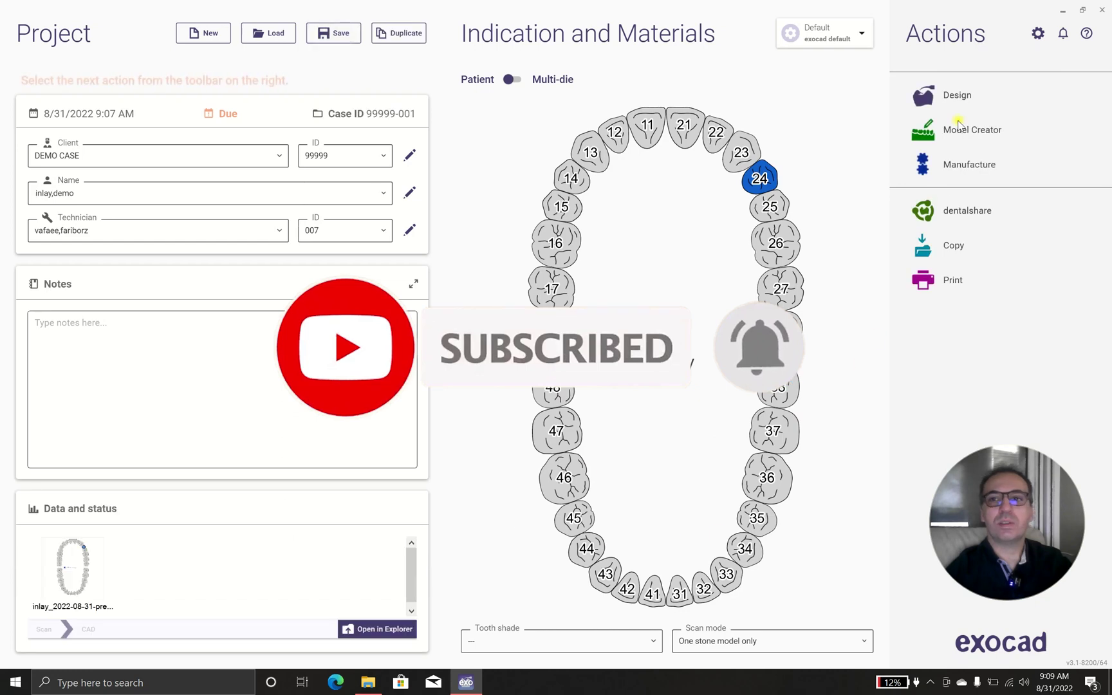
left_click(960, 98)
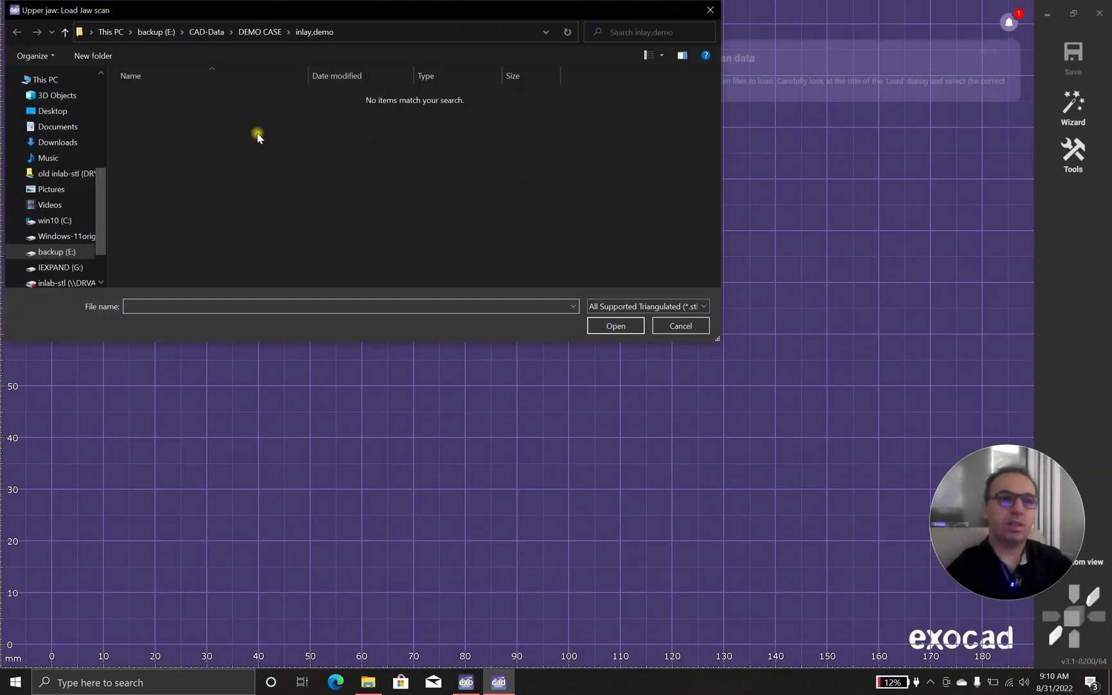
scroll(66, 153, "up", 2)
scroll(56, 112, "down", 3)
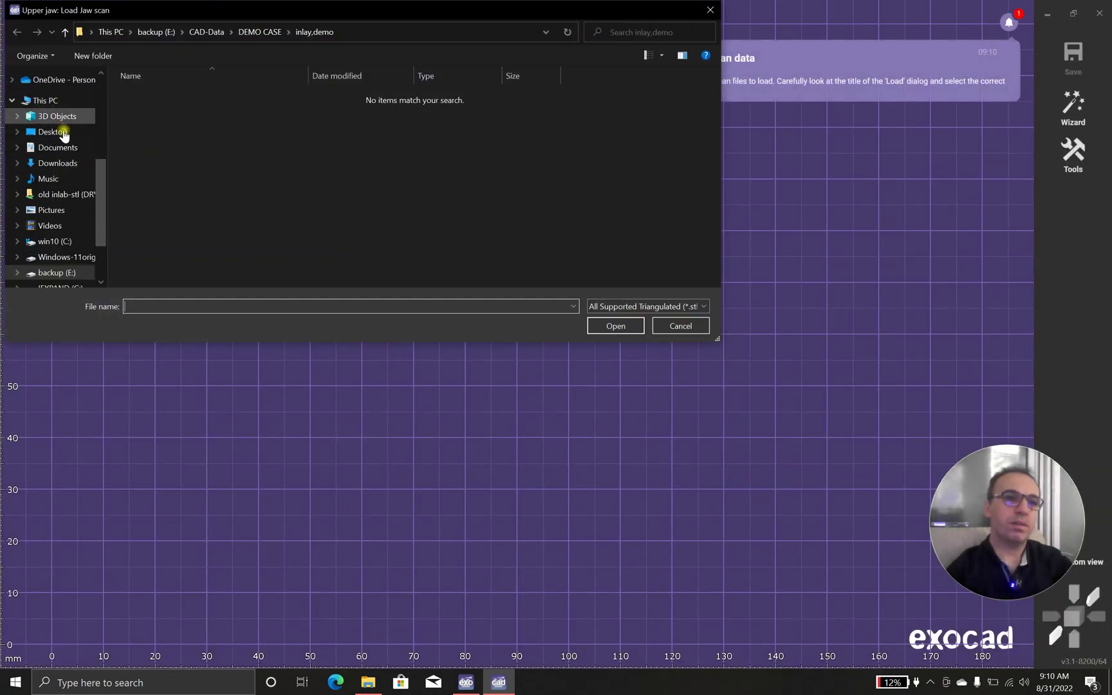
scroll(56, 126, "up", 2)
Load the upper jaw scan from OneDrive > inlab stl on one drive > demo inlay - onlay
left_click(52, 116)
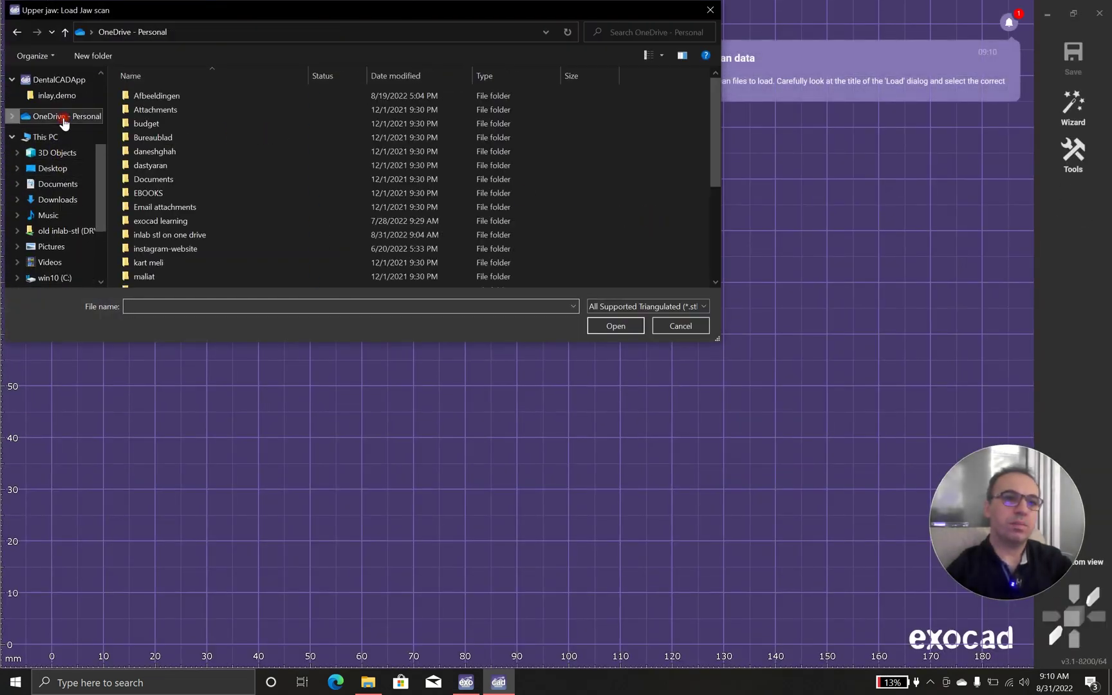
left_click(209, 242)
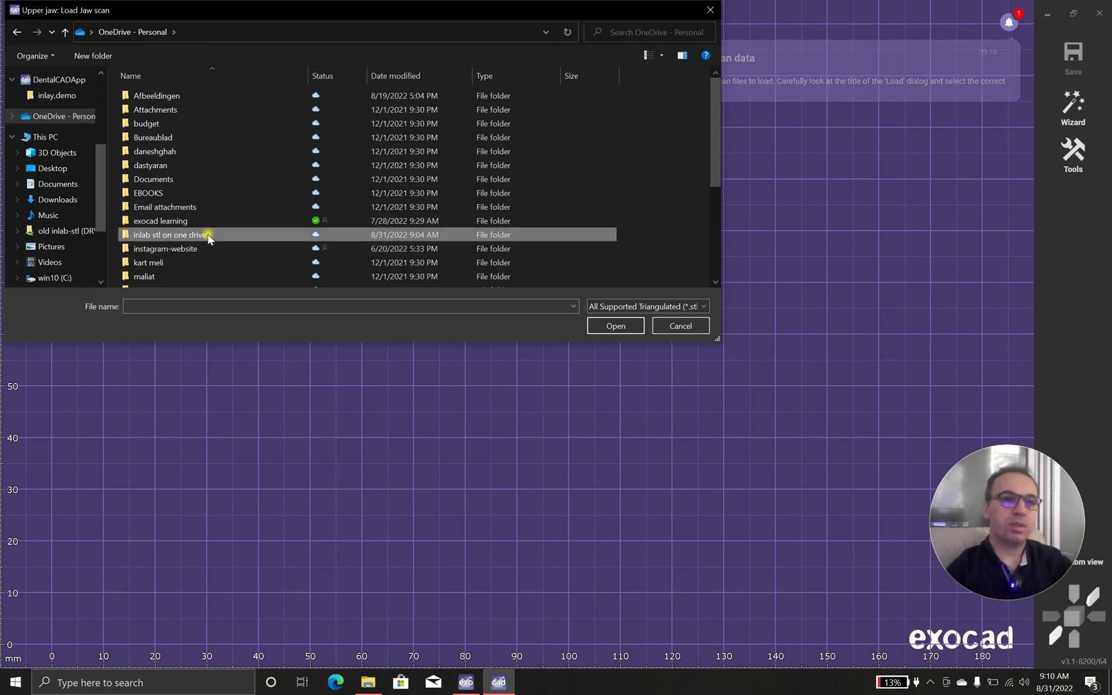
double_click(243, 234)
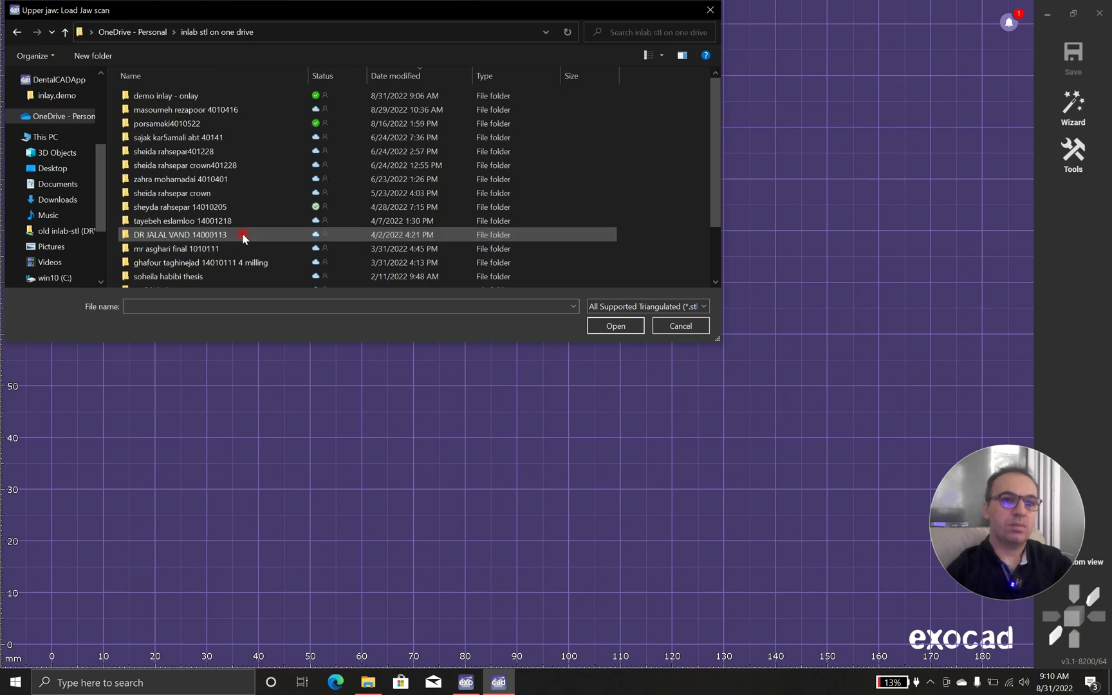
double_click(249, 94)
double_click(216, 104)
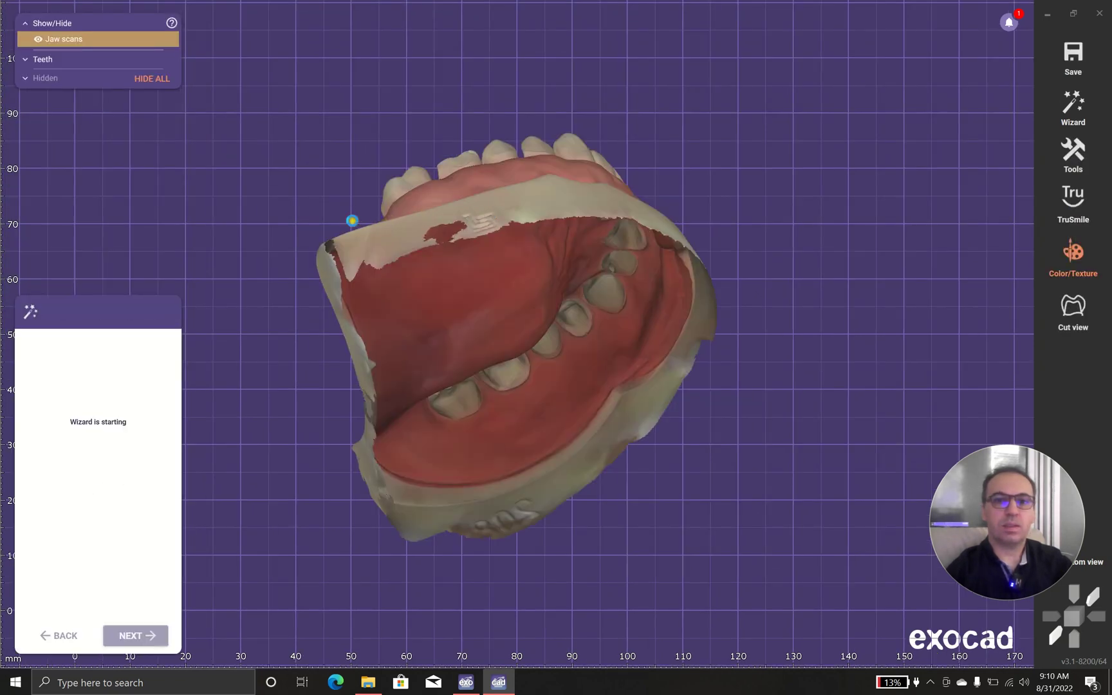
Turn the jaw scan to an occlusal view to check its orientation before accepting it
mouse_move(377, 241)
left_mouse_down()
mouse_move(534, 360)
mouse_move(531, 346)
left_mouse_up()
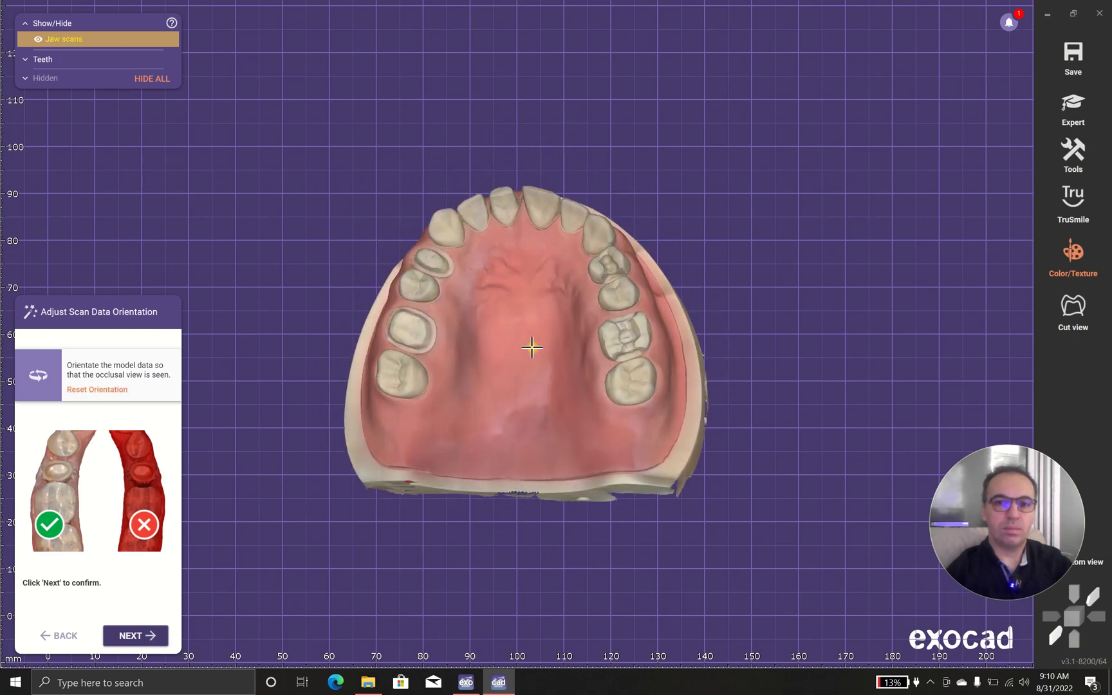
scroll(653, 240, "up", 3)
scroll(614, 269, "up", 3)
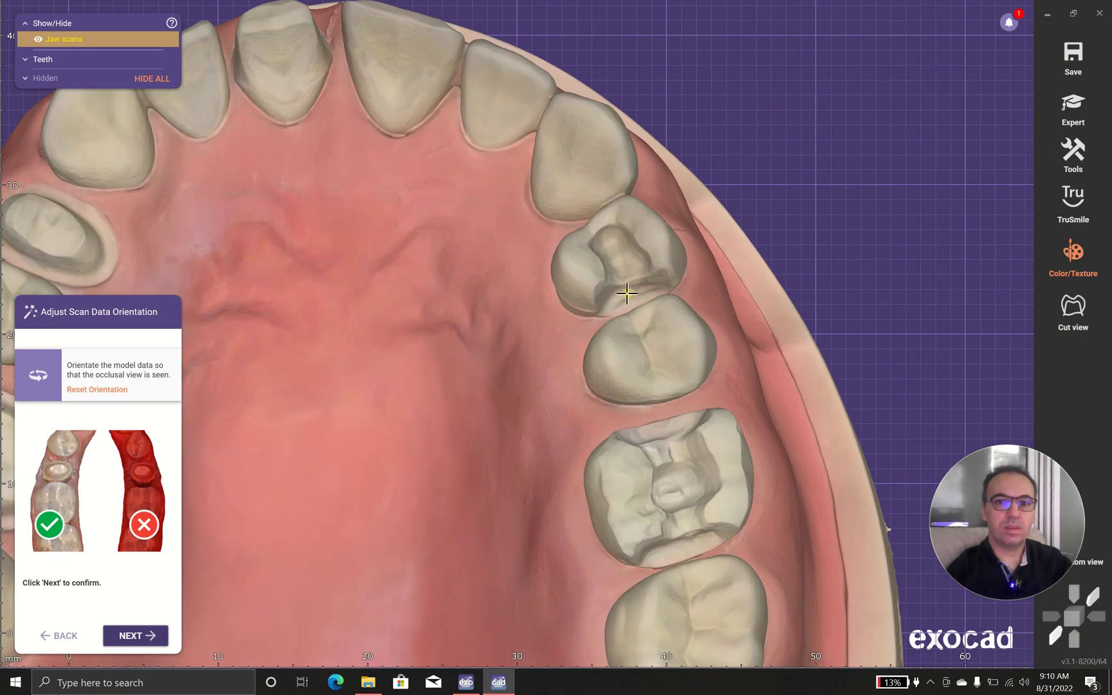
right_click_drag(609, 264, 617, 308)
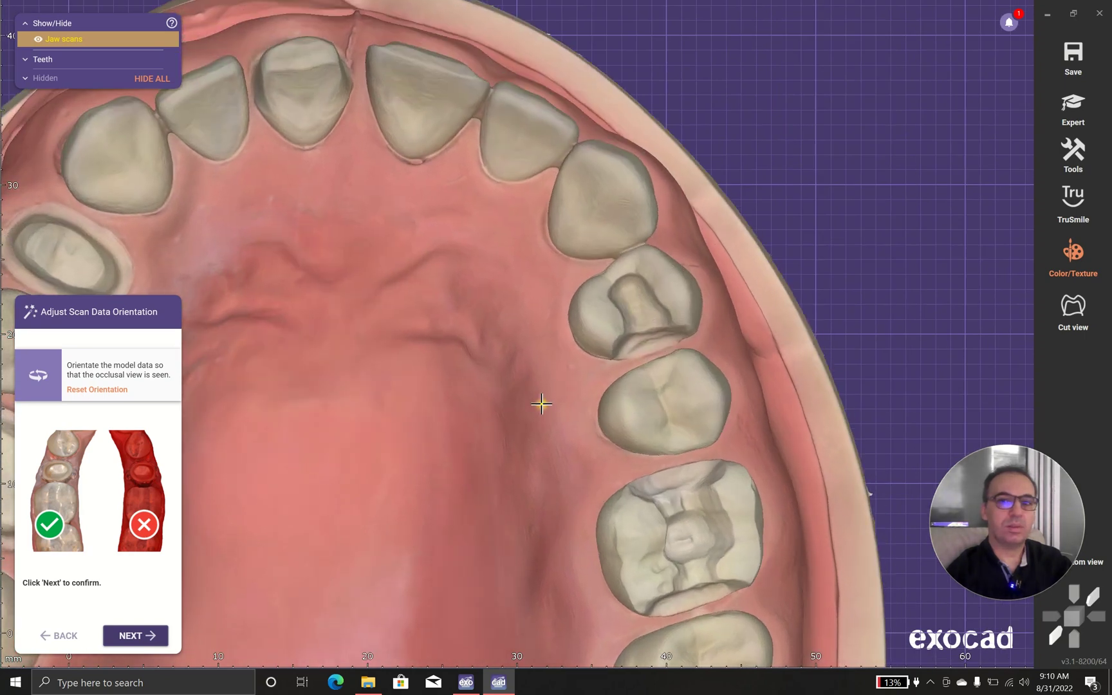
scroll(541, 402, "down", 3)
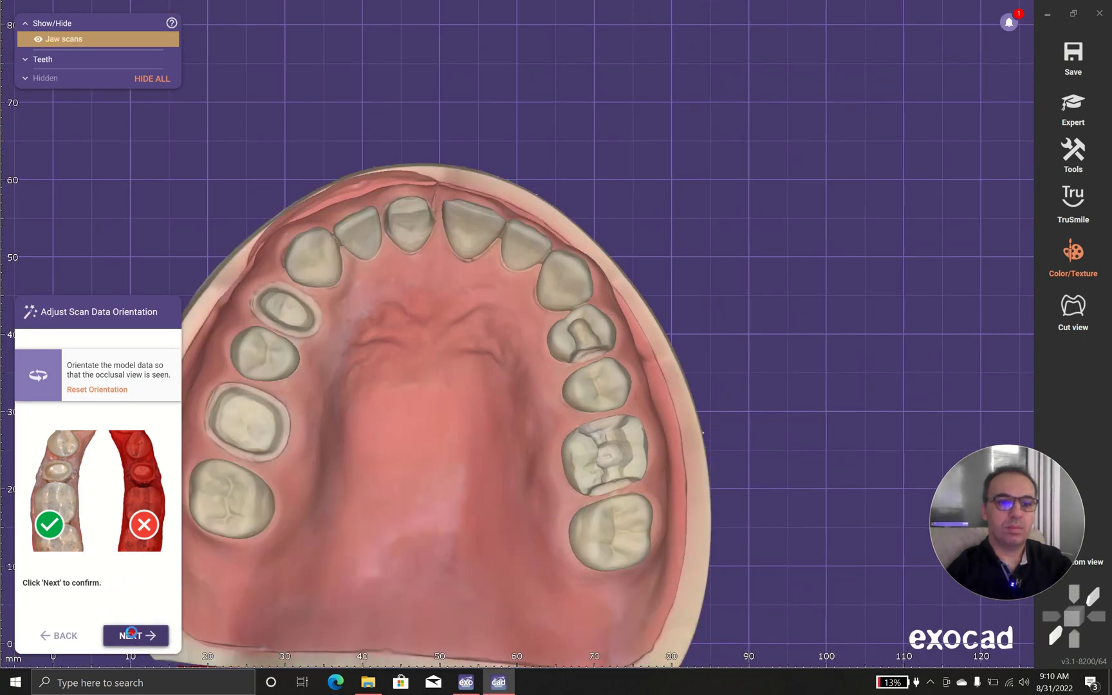
right_click_drag(538, 418, 595, 377)
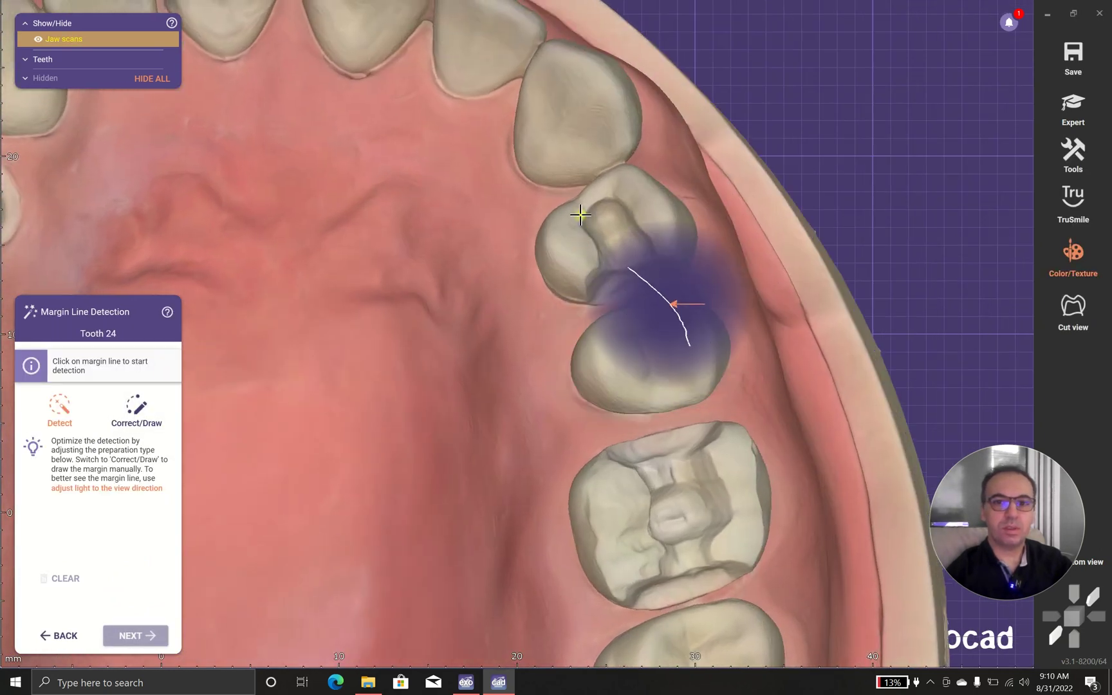
Place detection points around the tooth 24 preparation so its margin line is found, then move to manual correction
left_click(581, 216)
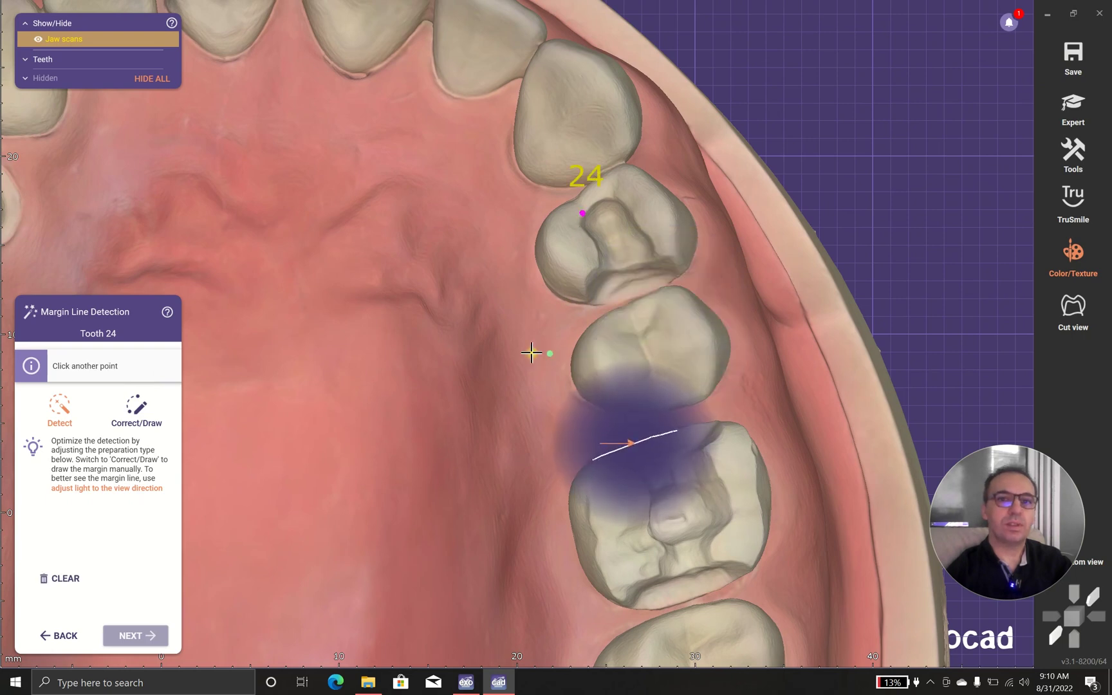
left_click(644, 231)
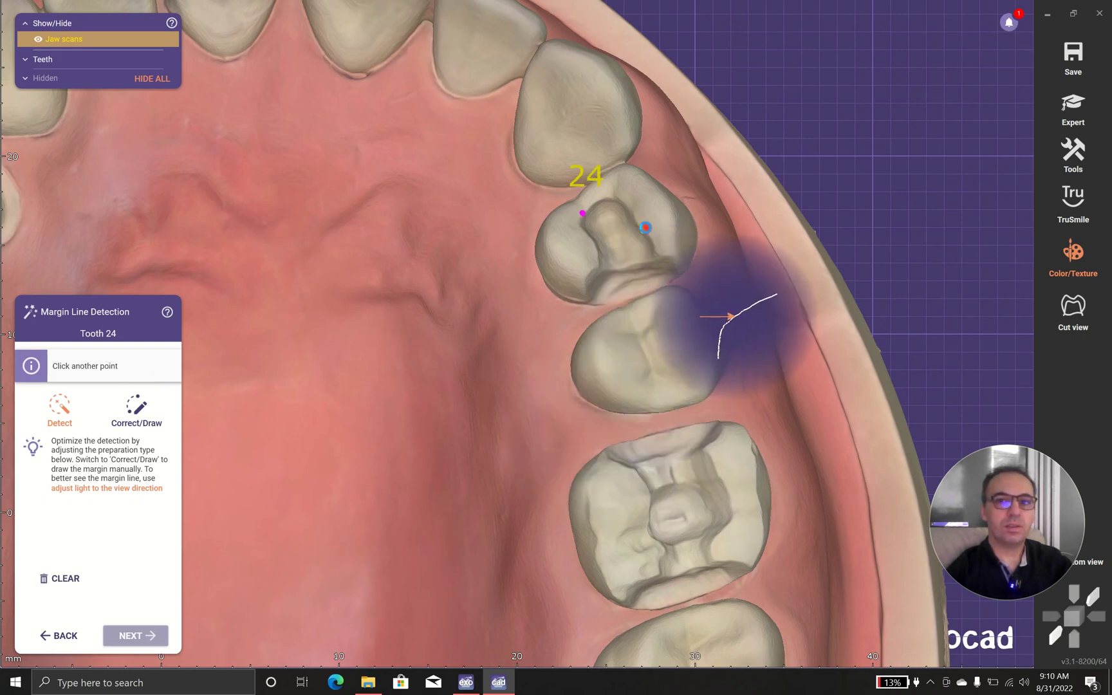
left_click(674, 264)
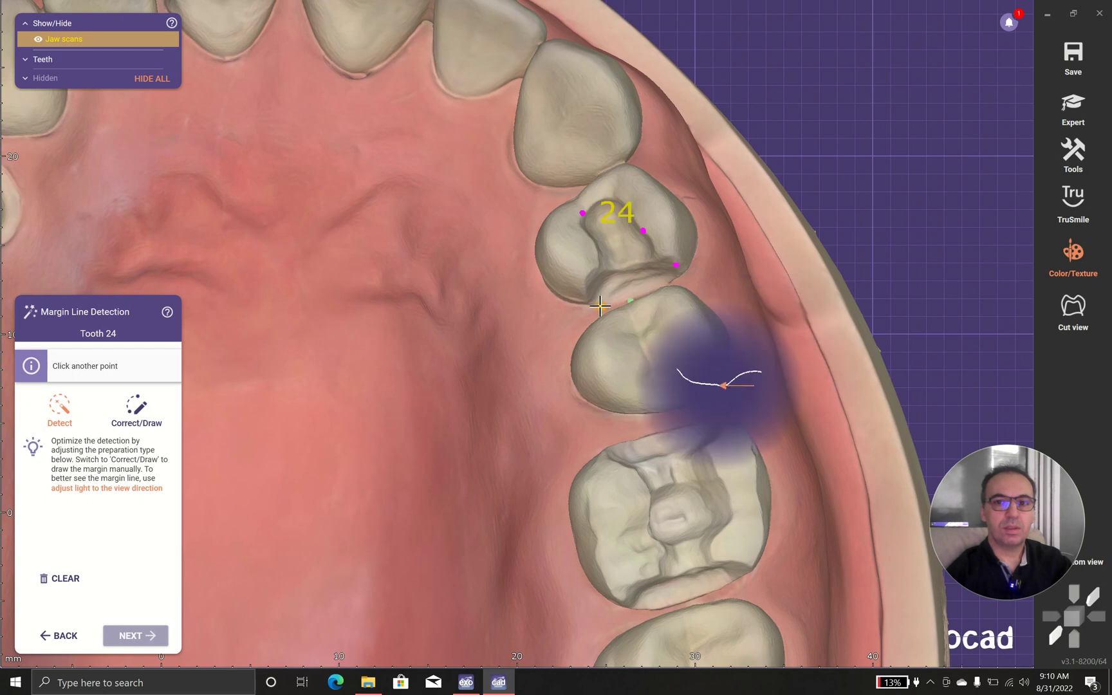
left_click(587, 296)
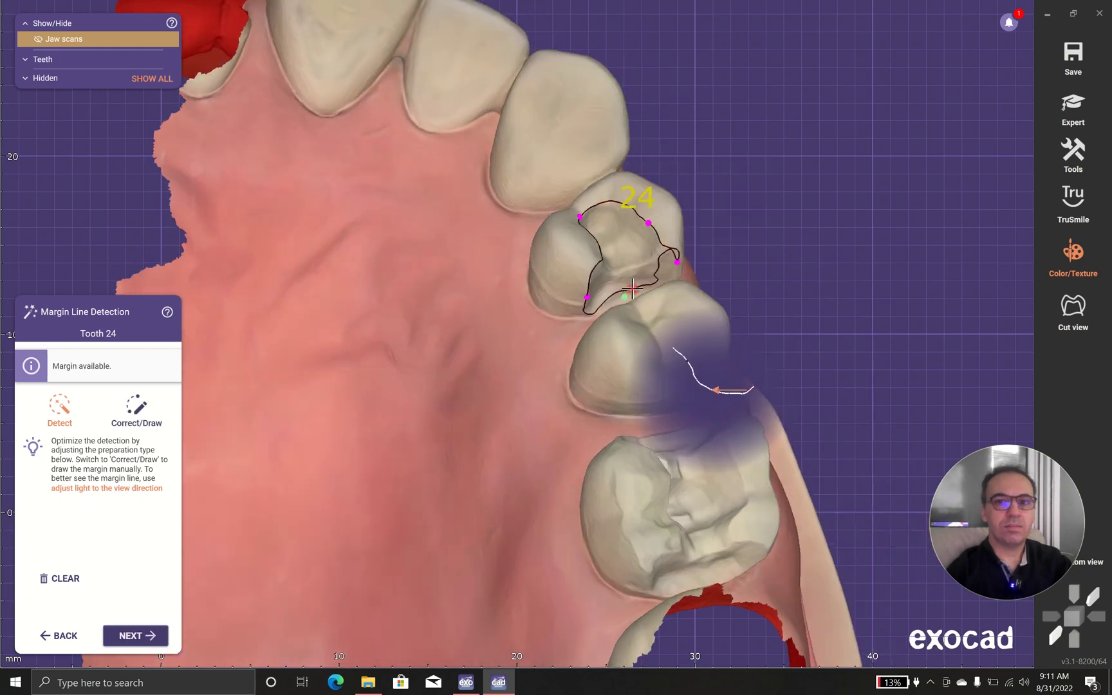
scroll(630, 287, "up", 2)
scroll(650, 278, "up", 2)
scroll(664, 278, "up", 2)
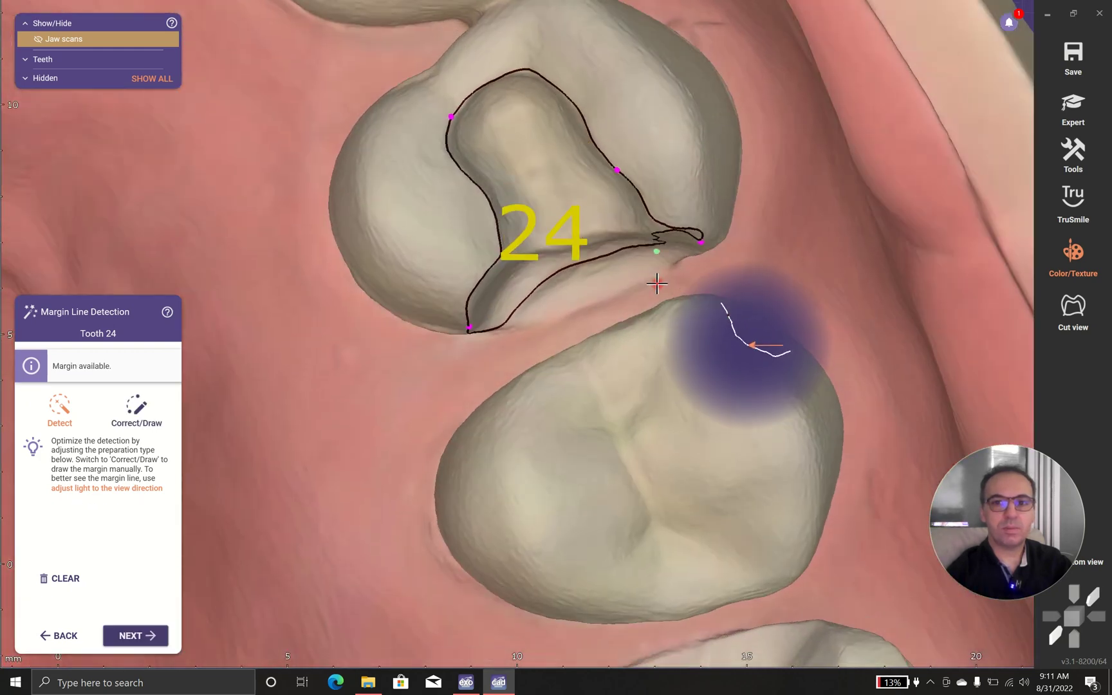
scroll(658, 251, "up", 2)
left_click(657, 287)
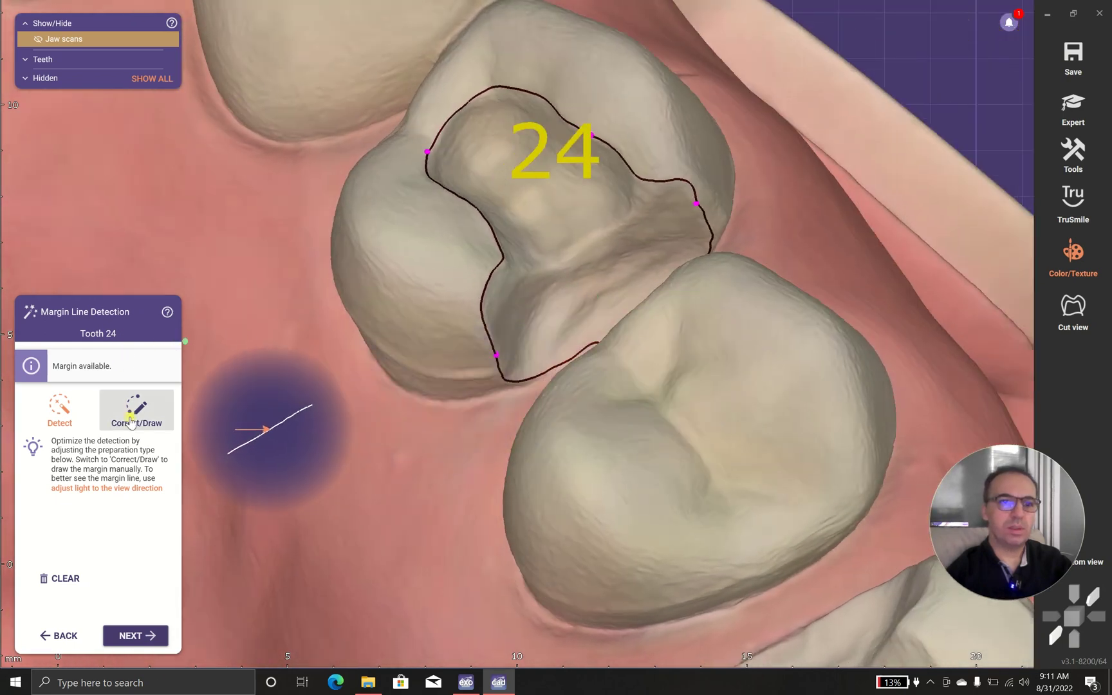
left_click(131, 421)
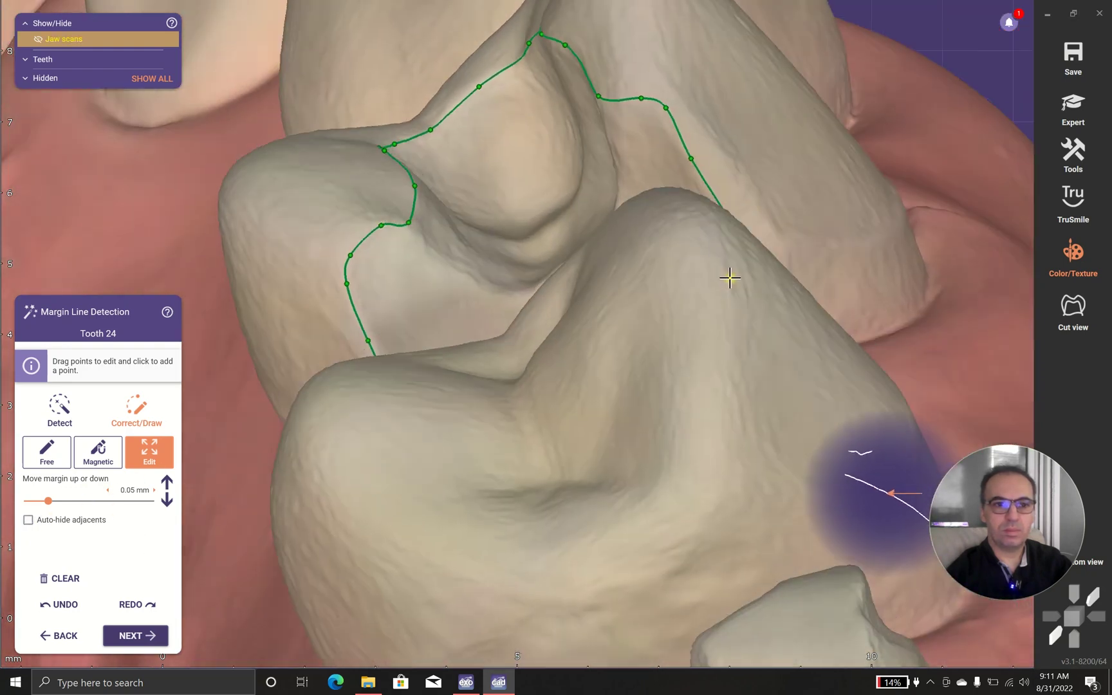
Pull the proximal margin points of tooth 24 down onto the preparation edge
right_click_drag(868, 495, 301, 522)
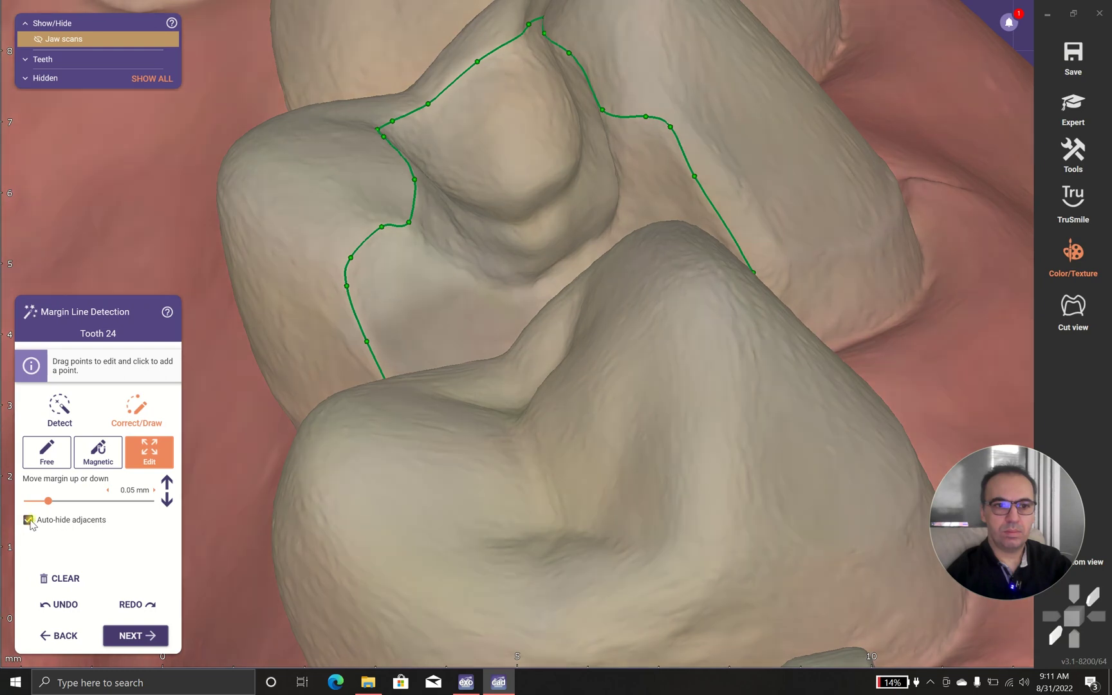
mouse_move(570, 566)
right_mouse_down()
mouse_move(864, 404)
mouse_move(820, 347)
right_mouse_up()
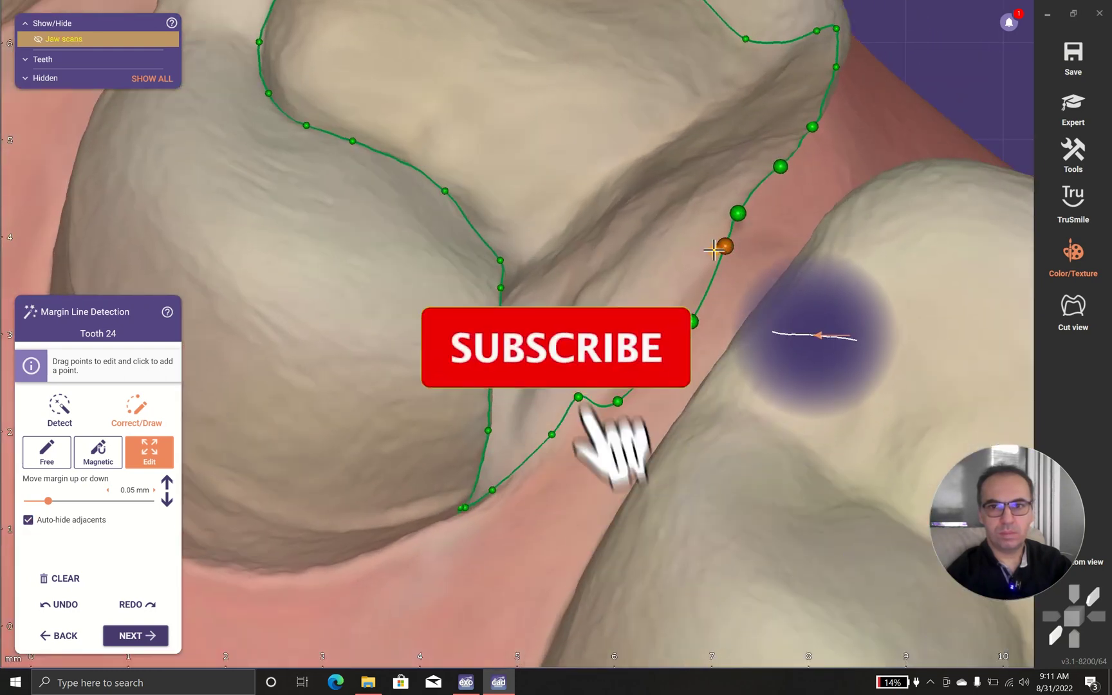
right_click_drag(816, 336, 699, 496)
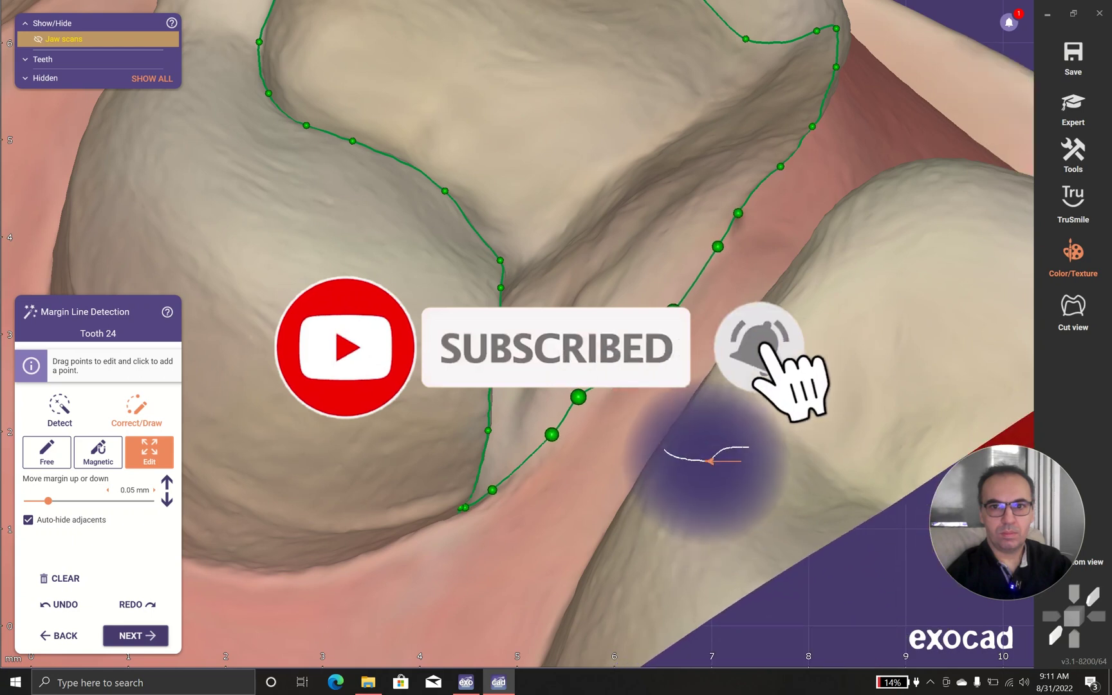
left_click_drag(616, 400, 545, 446)
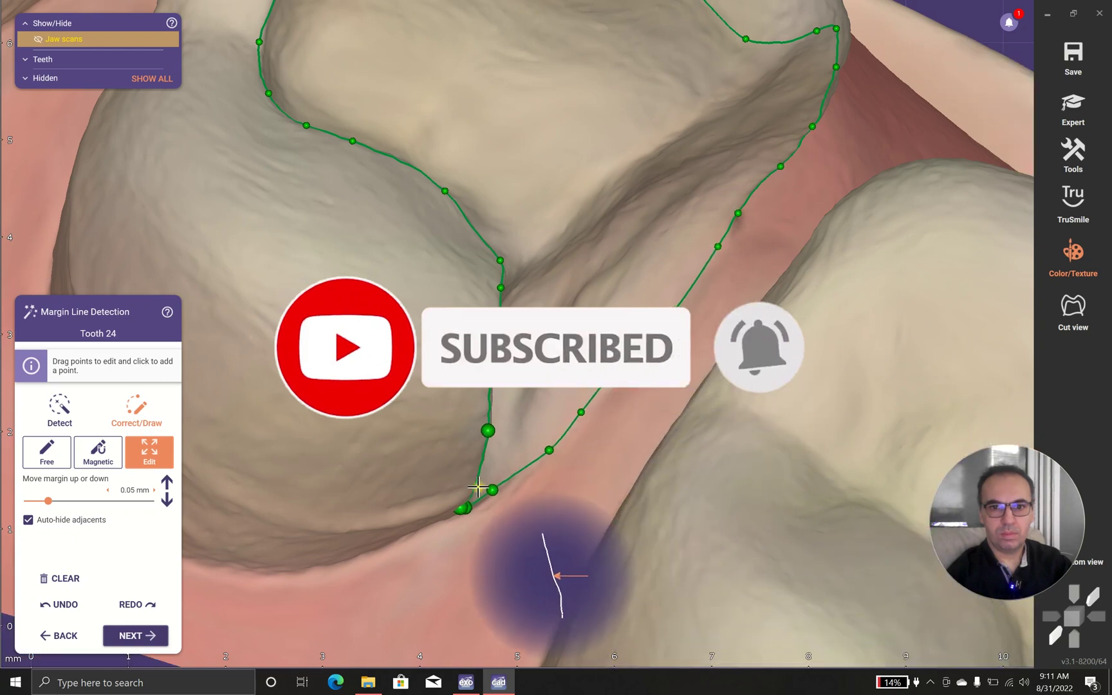
Turn off Auto-hide adjacents and review the margin line with the neighbouring teeth shown
mouse_move(496, 471)
right_mouse_down()
mouse_move(576, 251)
mouse_move(521, 404)
right_mouse_up()
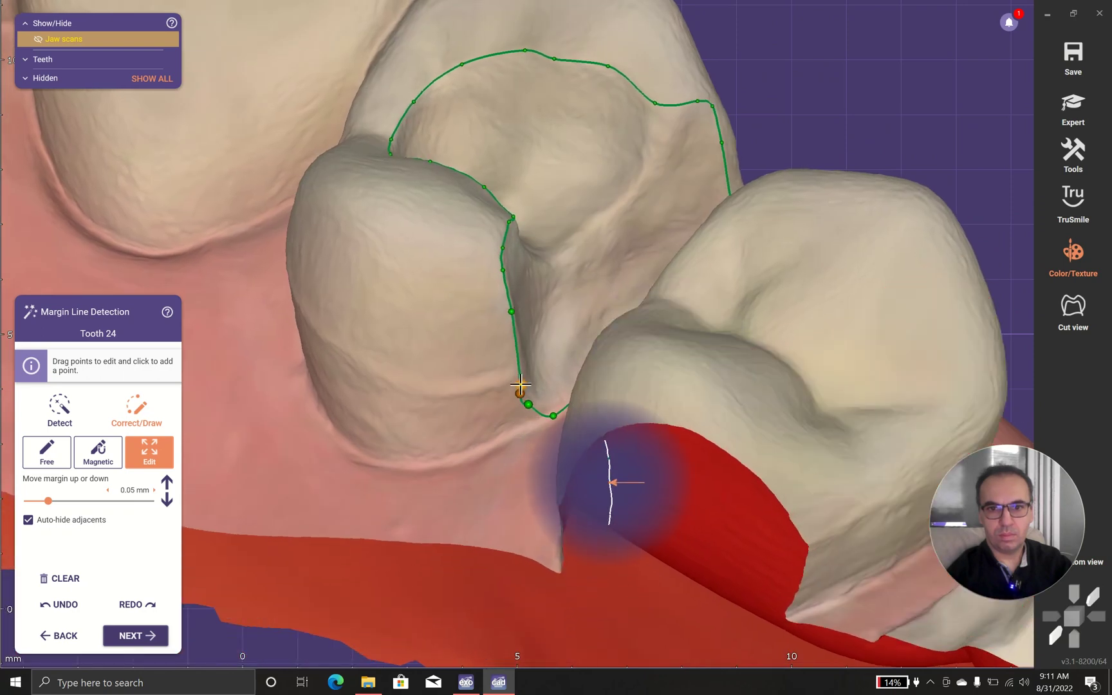
mouse_move(521, 384)
right_mouse_down()
mouse_move(548, 394)
mouse_move(99, 522)
right_mouse_up()
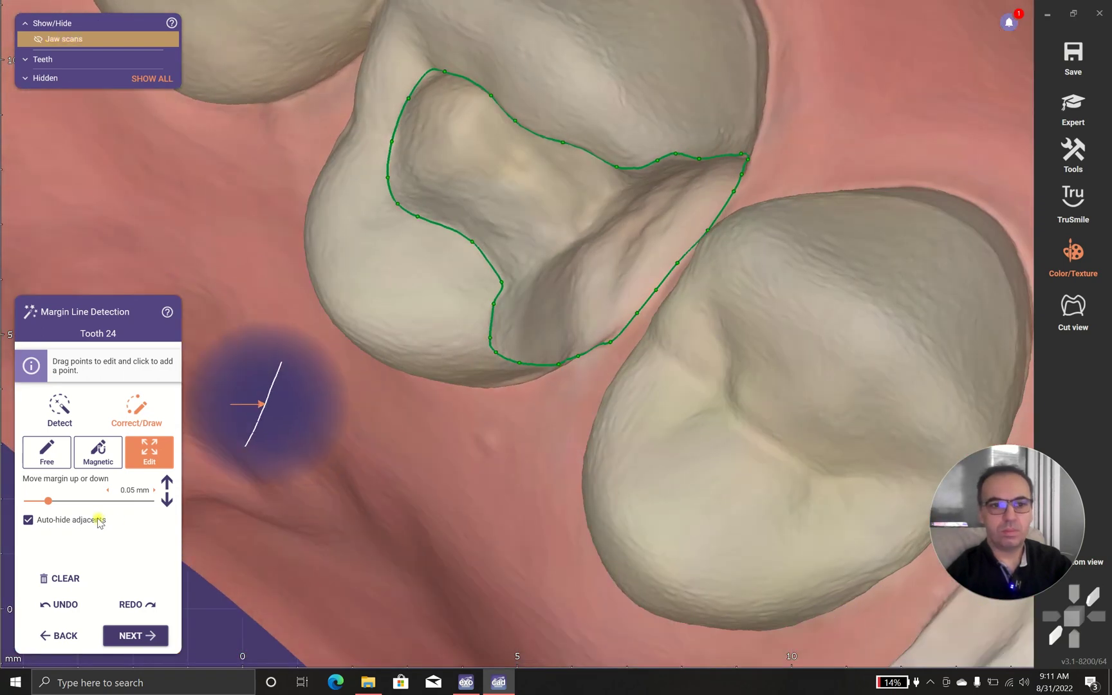
left_click(30, 520)
mouse_move(298, 464)
right_mouse_down()
mouse_move(597, 366)
mouse_move(657, 330)
right_mouse_up()
Show scans without texture and reshape tooth 24's margin line with moved and added points
left_click(1075, 261)
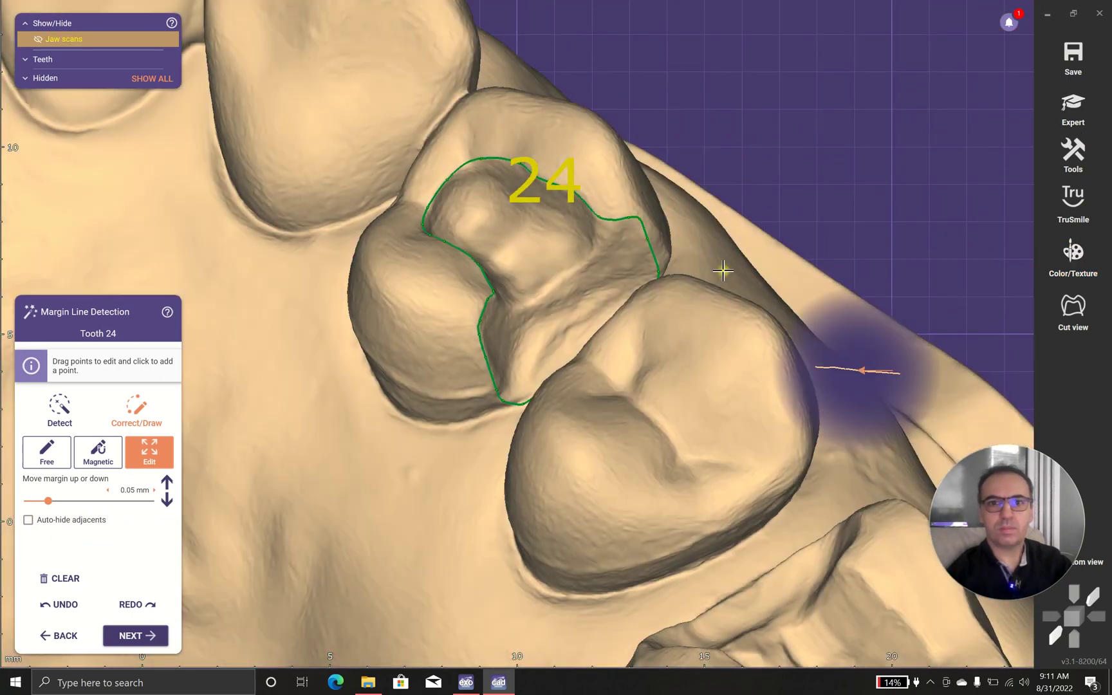
right_click_drag(720, 268, 719, 265)
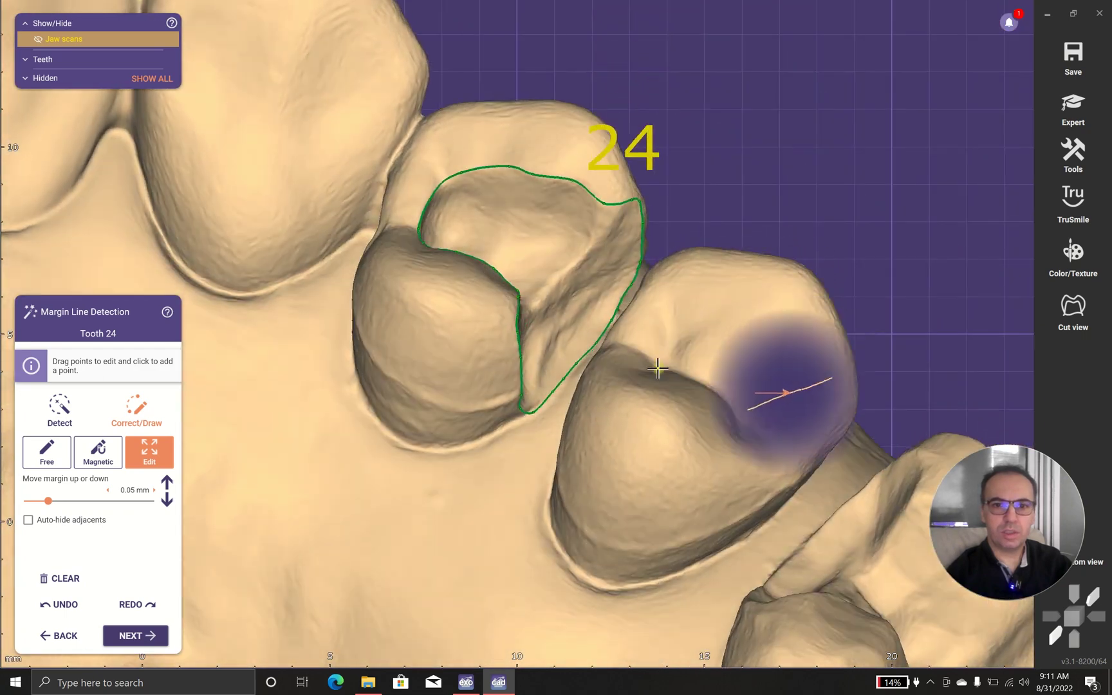
scroll(471, 427, "up", 5)
left_click_drag(413, 447, 408, 437)
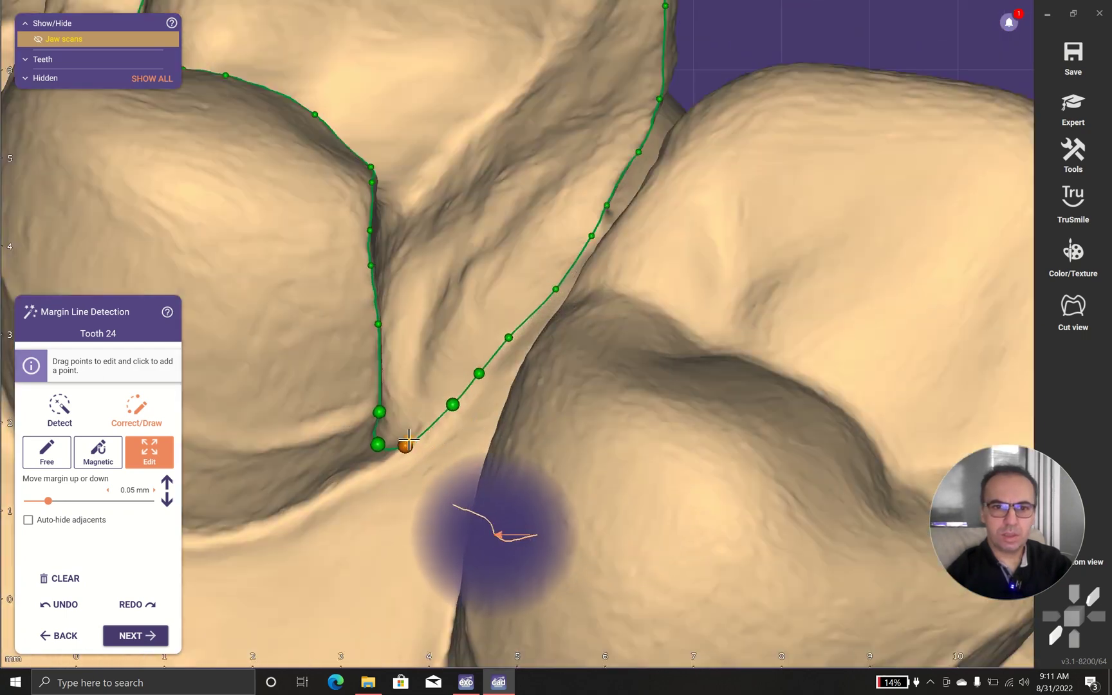
scroll(521, 258, "down", 3)
scroll(521, 256, "up", 2)
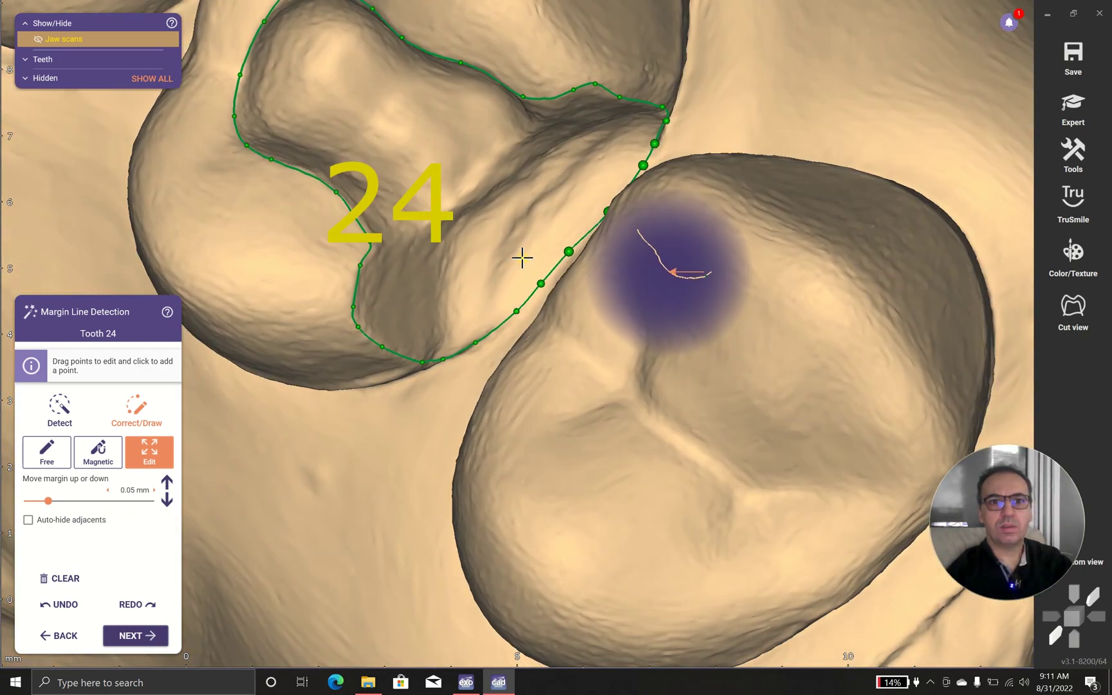
scroll(392, 240, "up", 3)
scroll(392, 240, "up", 2)
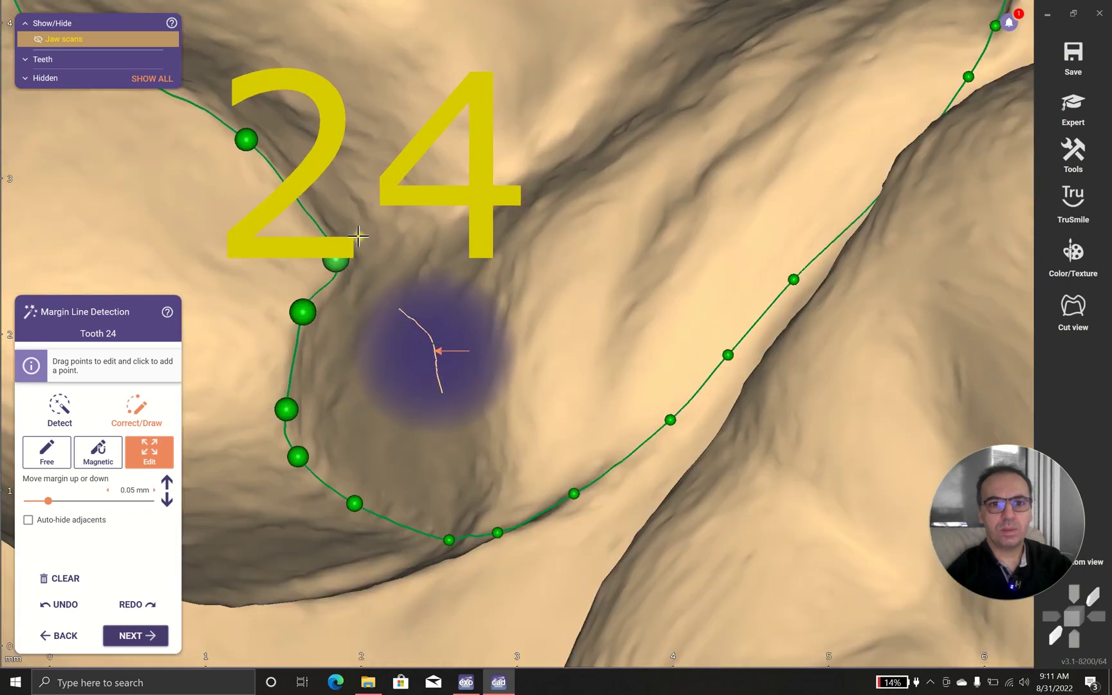
mouse_move(474, 293)
right_mouse_down()
mouse_move(440, 166)
mouse_move(536, 305)
mouse_move(516, 275)
mouse_move(536, 226)
right_mouse_up()
scroll(536, 226, "down", 2)
right_click_drag(531, 437, 490, 310)
scroll(385, 211, "up", 2)
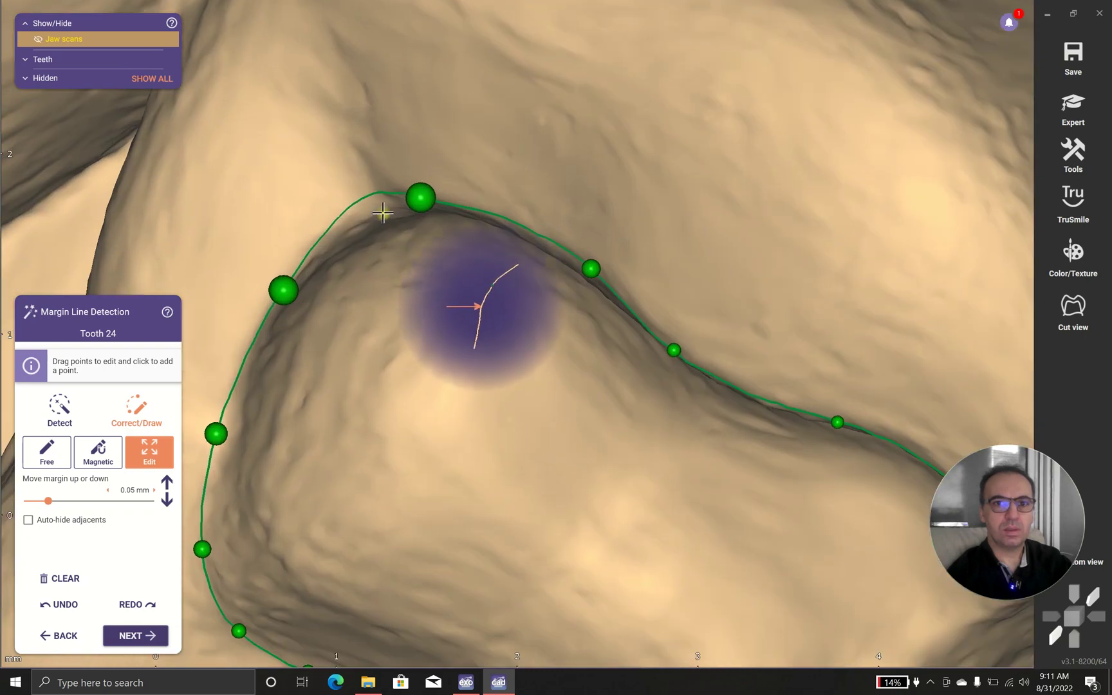
left_click_drag(409, 201, 443, 211)
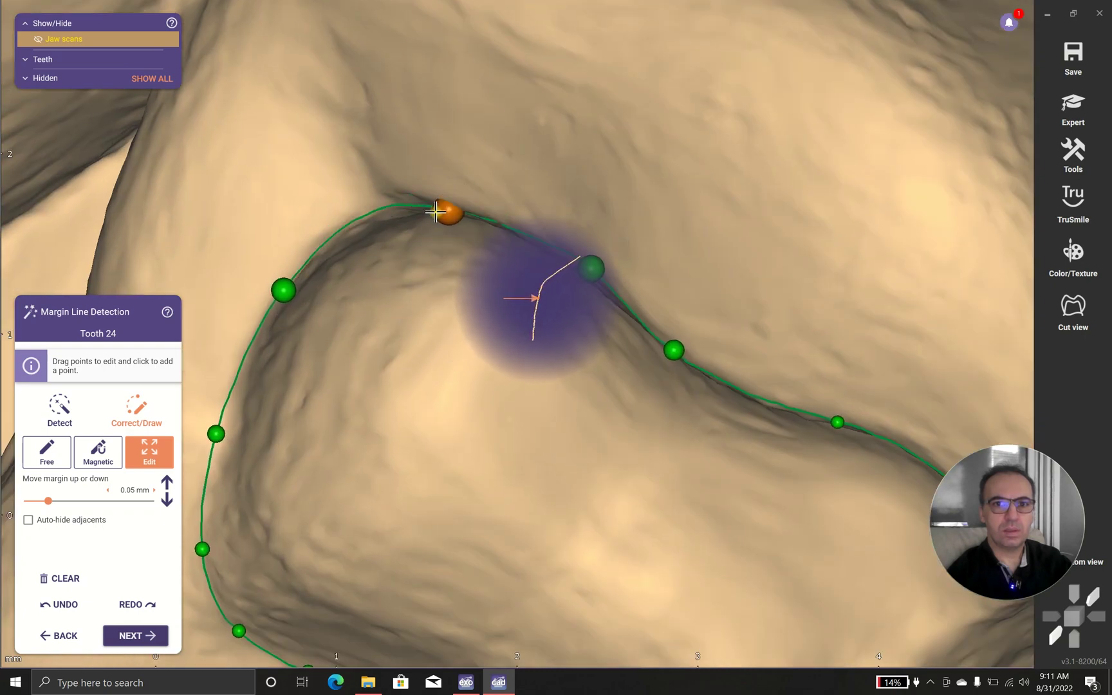
left_click(352, 222)
scroll(364, 240, "down", 3)
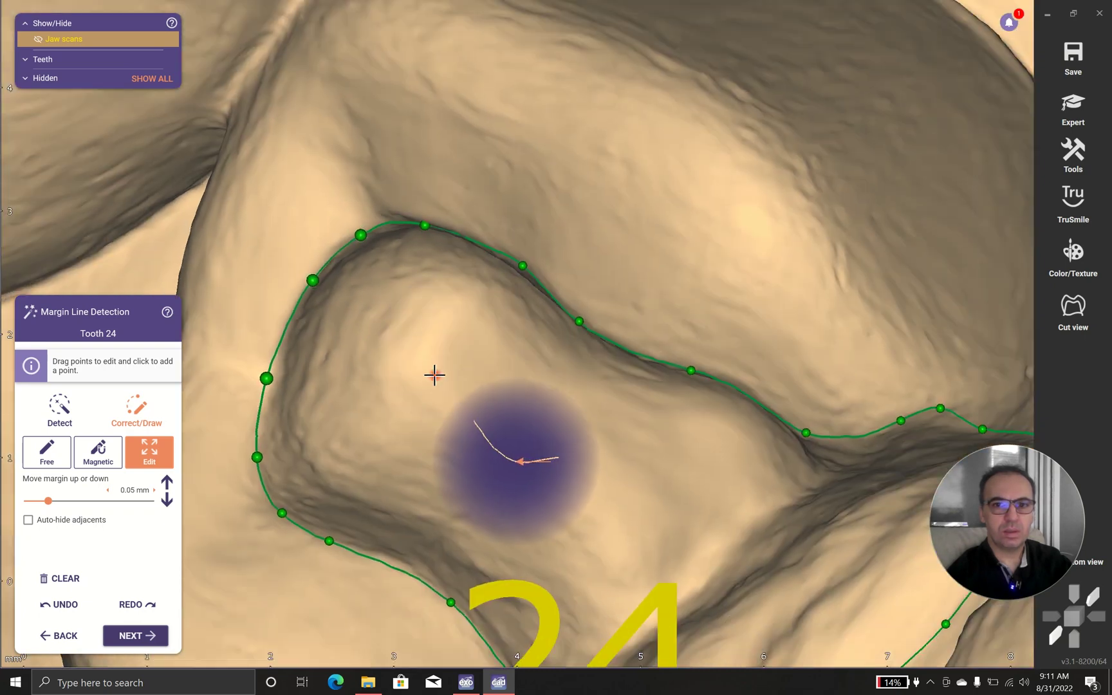
Review the margin from above and accept it to start the next calculation
right_click_drag(434, 377, 513, 311)
right_click_drag(599, 395, 629, 398)
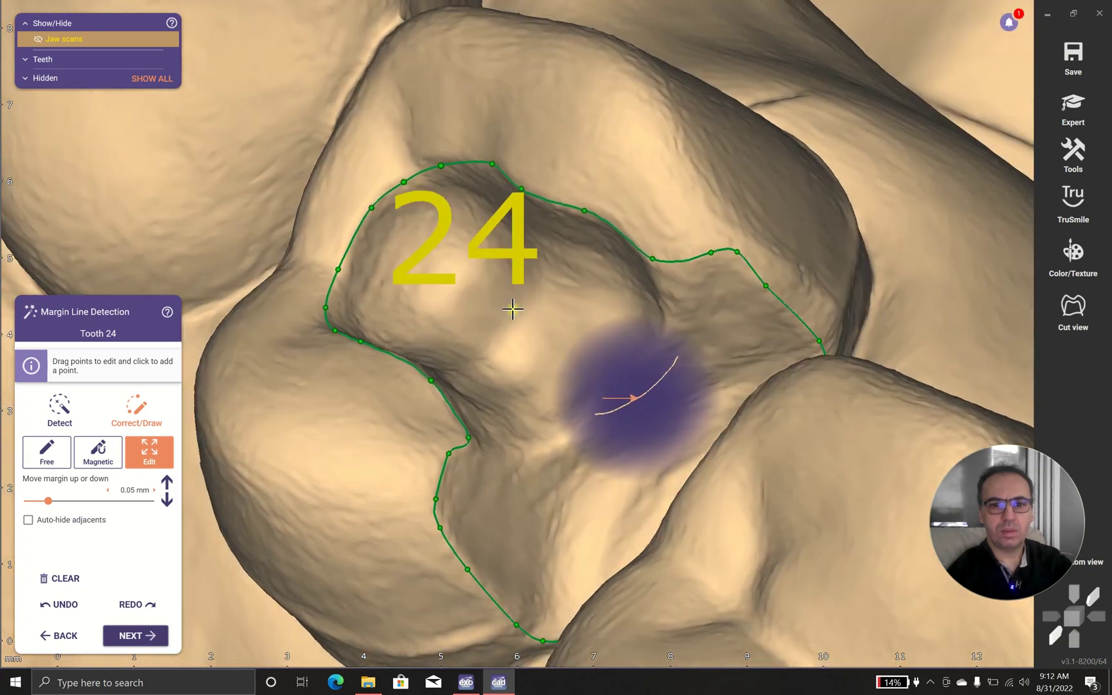
right_click_drag(630, 395, 270, 404)
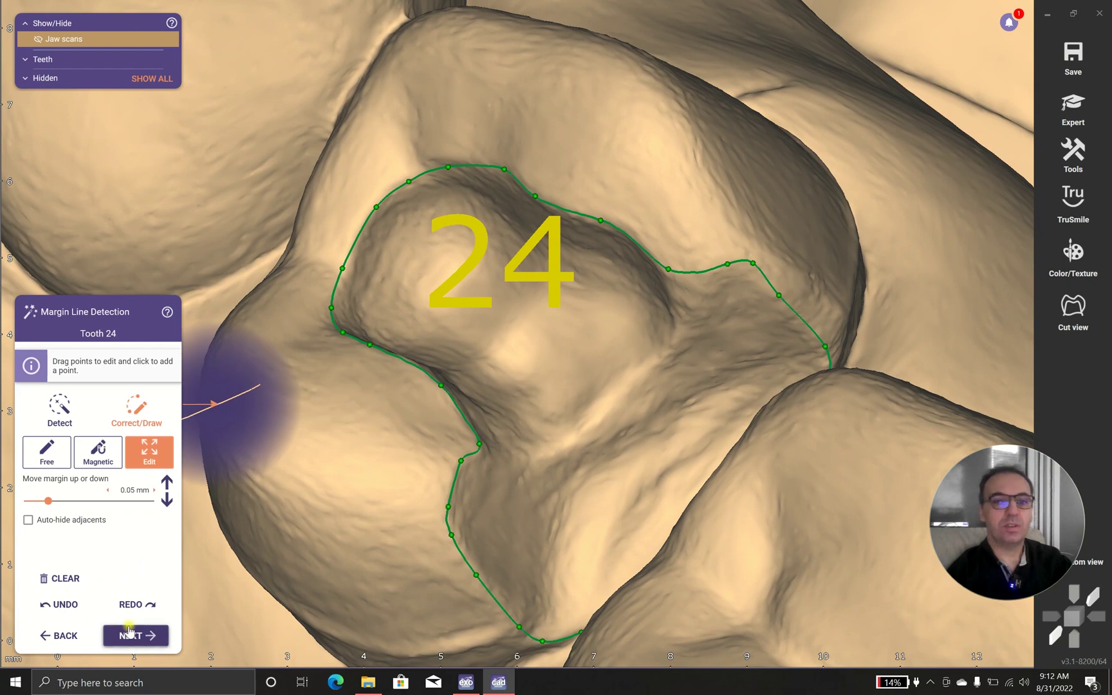
left_click(138, 634)
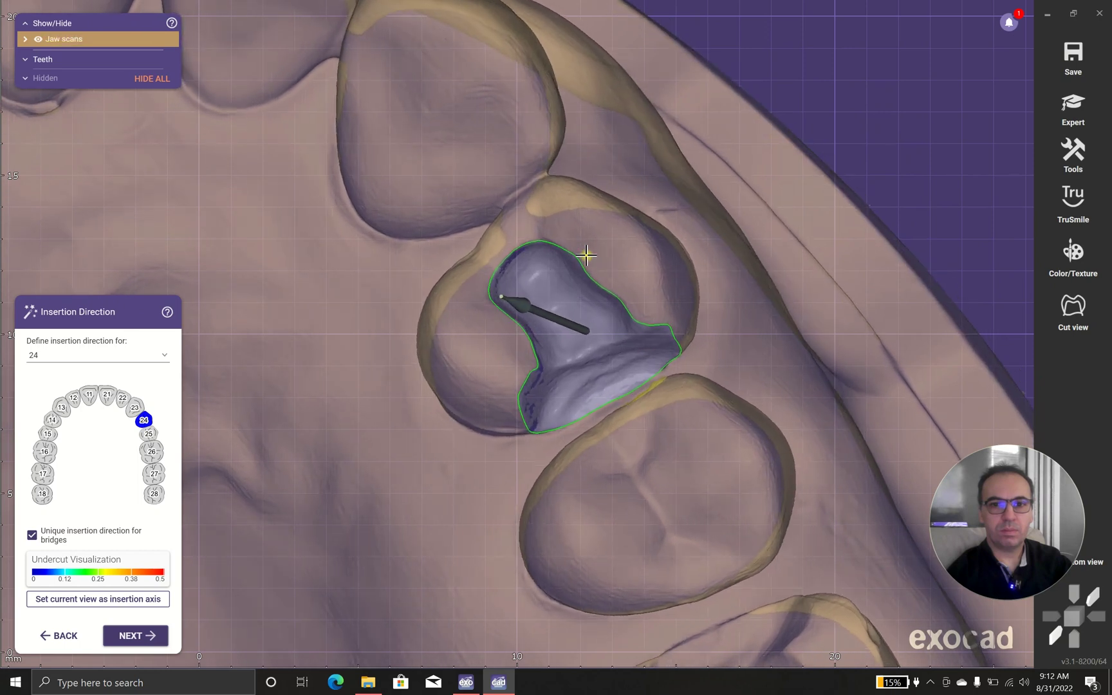
Use the current view as tooth 24's insertion axis and accept the insertion direction
left_click(135, 598)
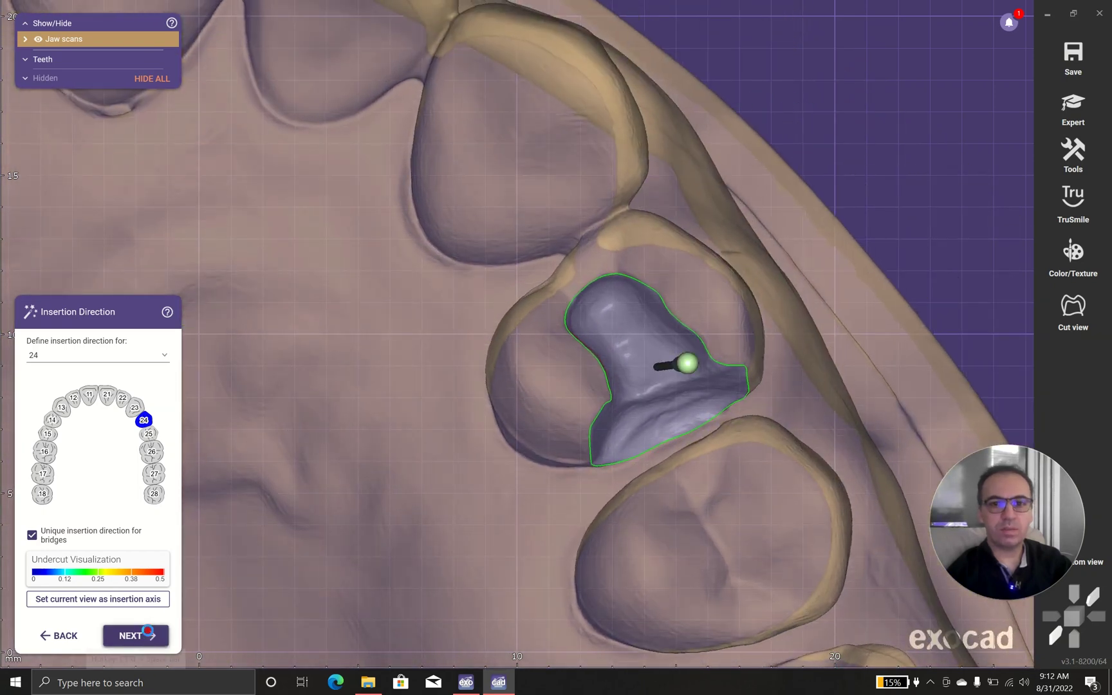
left_click(148, 633)
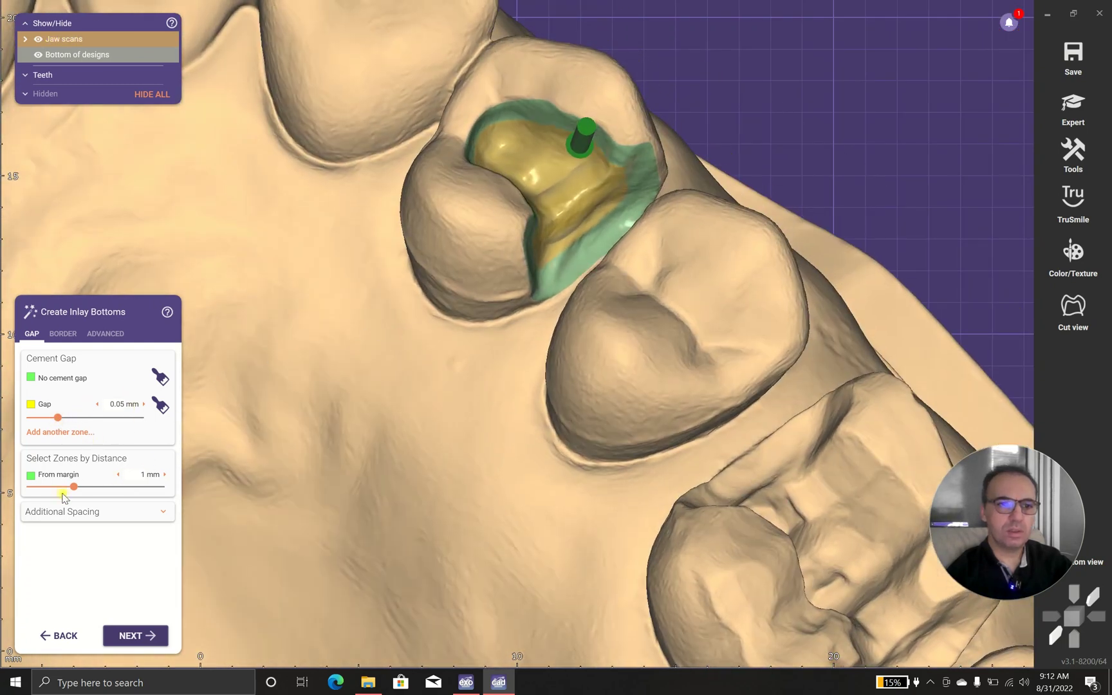
Add another cement gap zone and start marking the user-defined gap with the brush
left_click(58, 433)
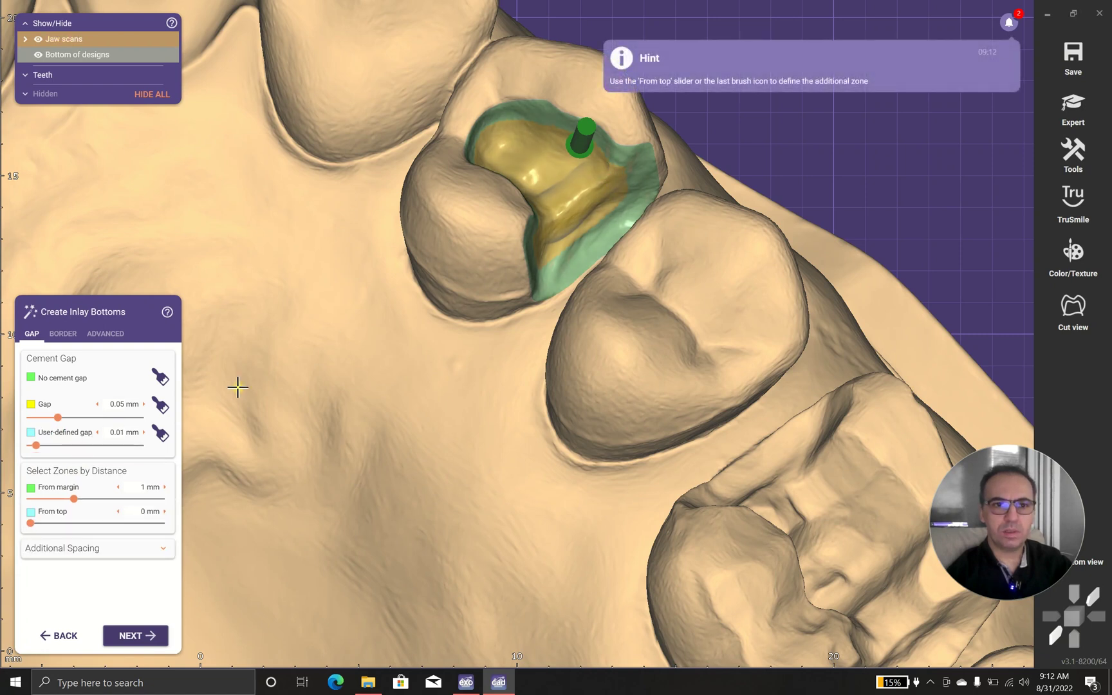
left_click(161, 433)
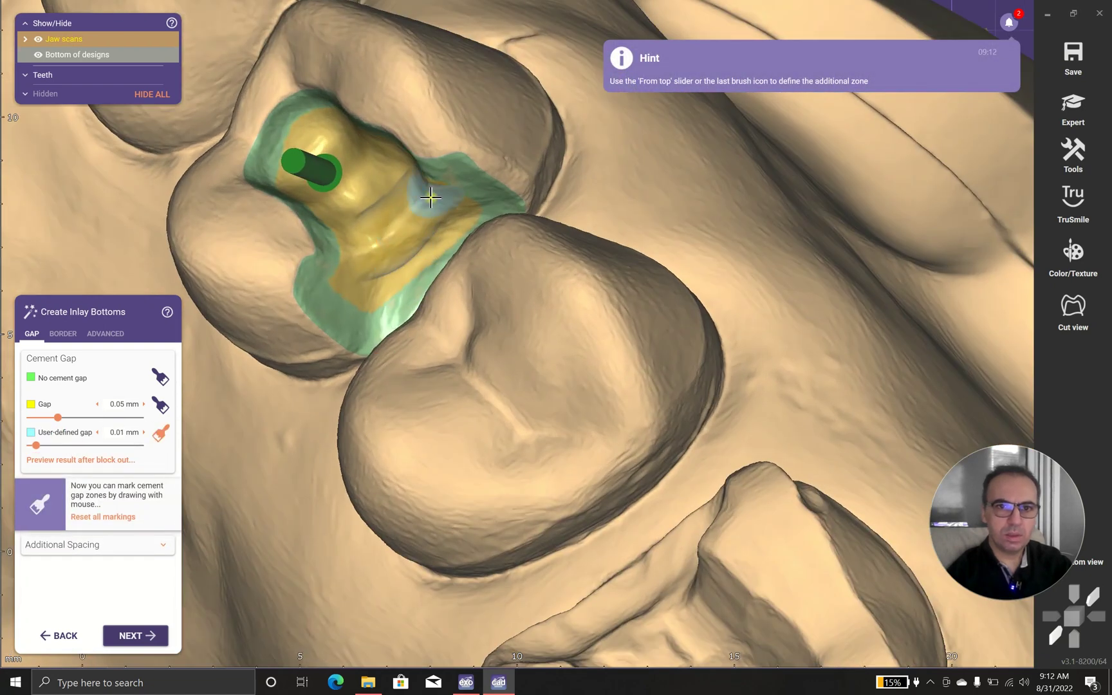
Paint a blue user-defined gap band across the inlay floor at 0.1 mm and proceed to calculate the inlay bottom
left_click_drag(420, 209, 360, 243)
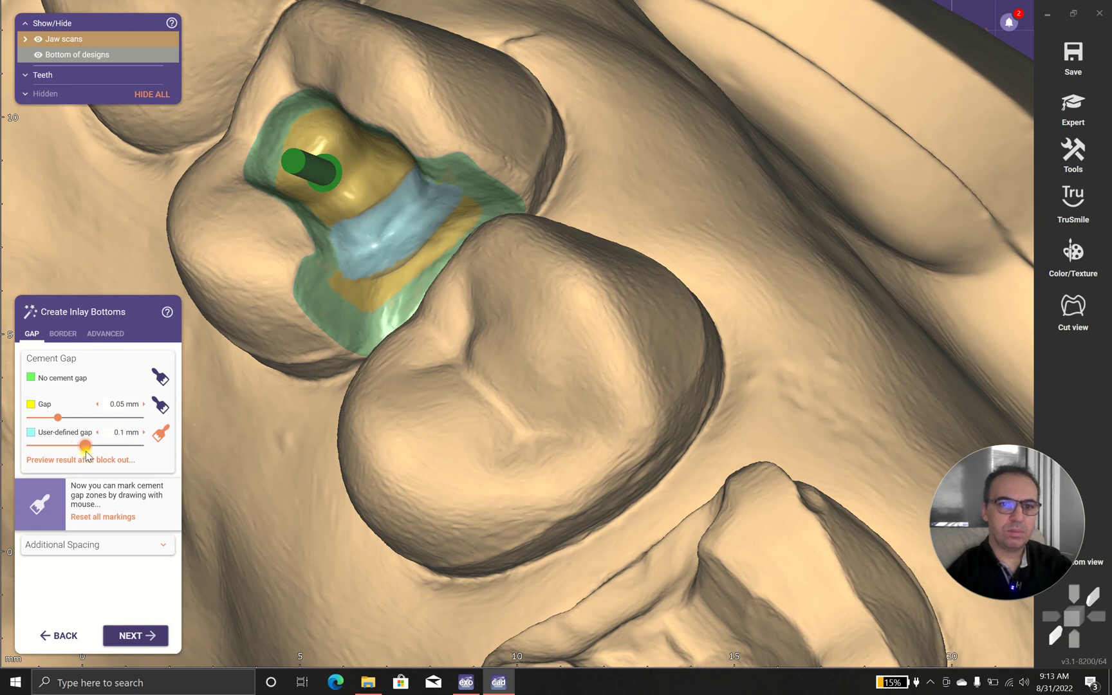
scroll(341, 462, "down", 5)
scroll(355, 459, "up", 3)
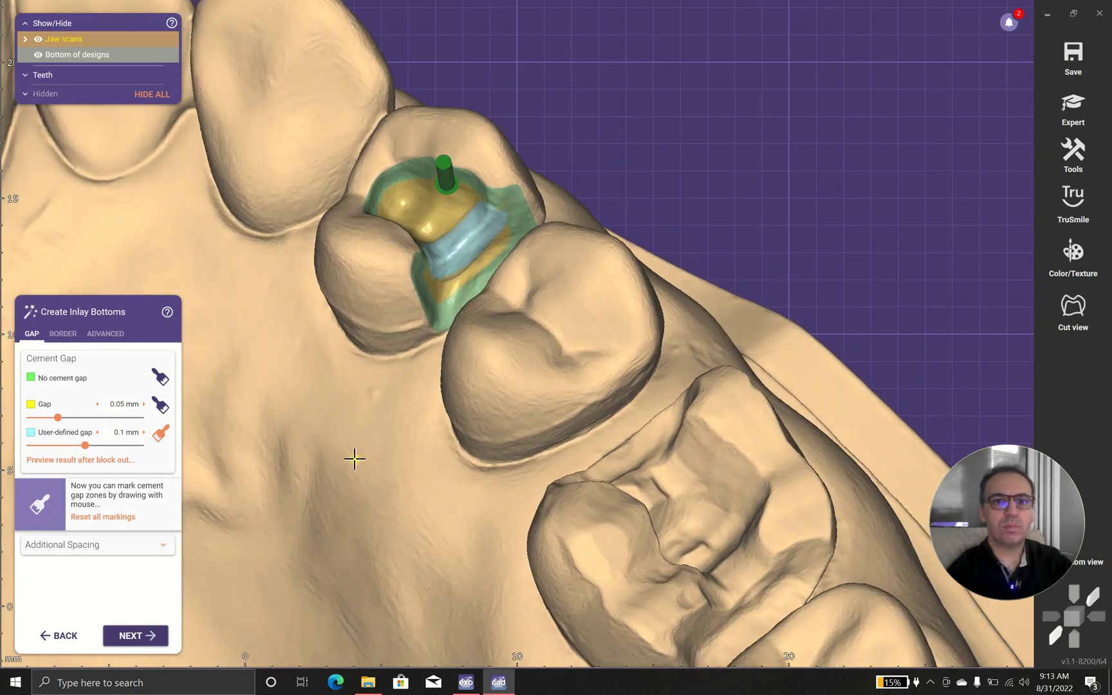
scroll(354, 459, "up", 1)
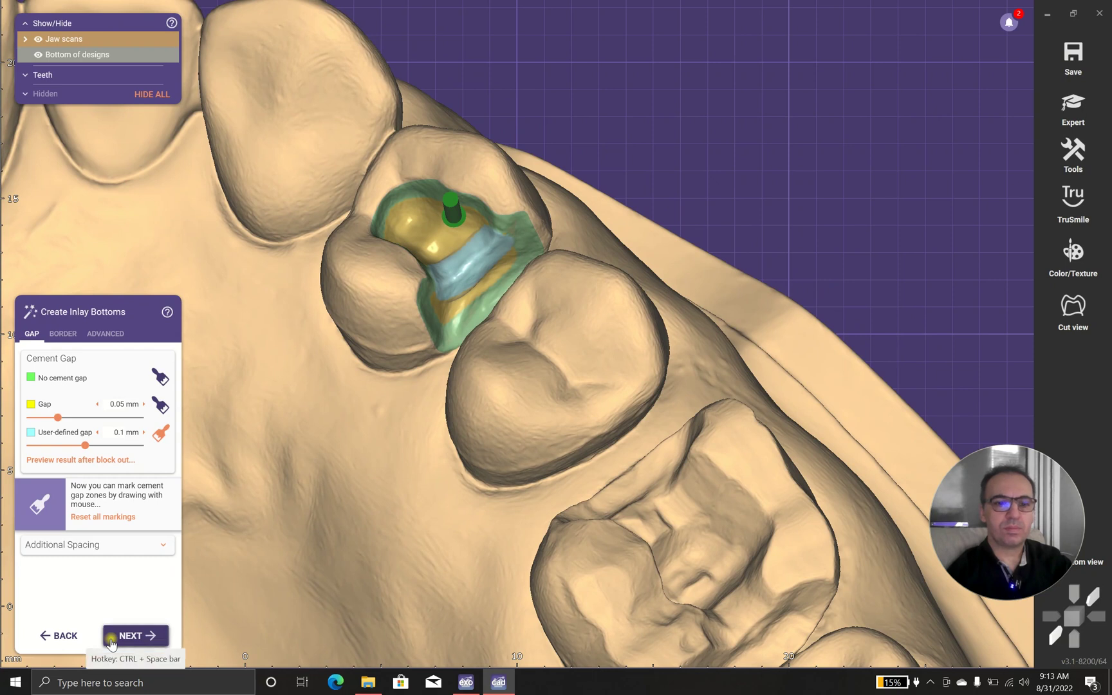
scroll(435, 320, "up", 1)
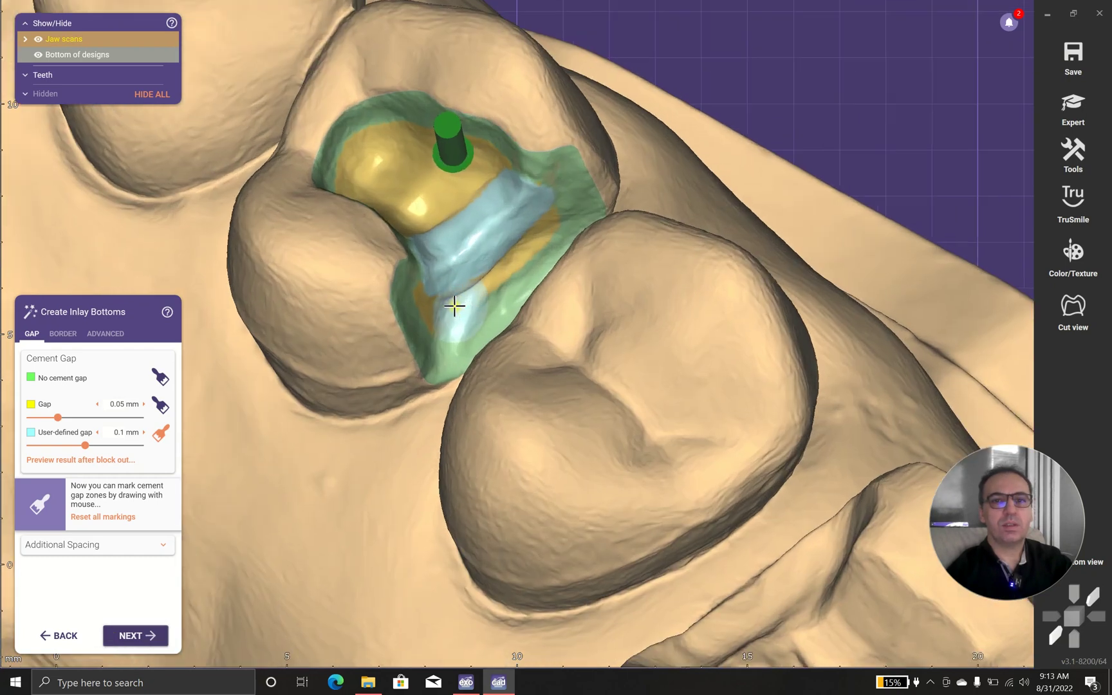
scroll(454, 305, "up", 1)
scroll(461, 281, "up", 1)
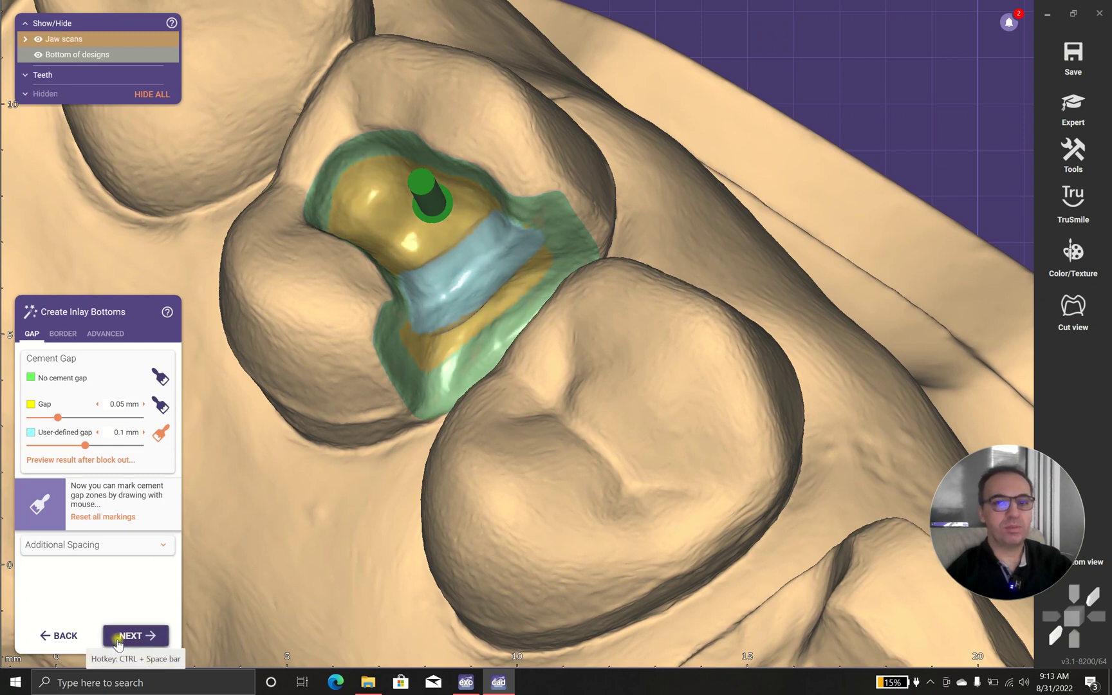
left_click_drag(584, 250, 510, 255)
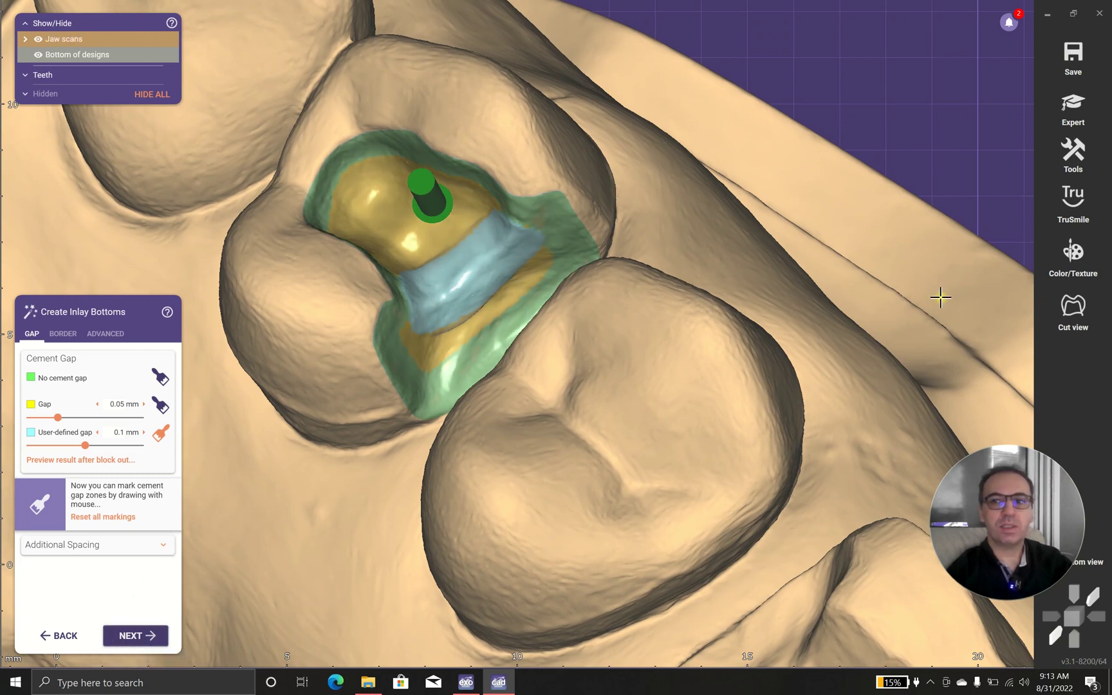
left_click_drag(541, 324, 497, 236)
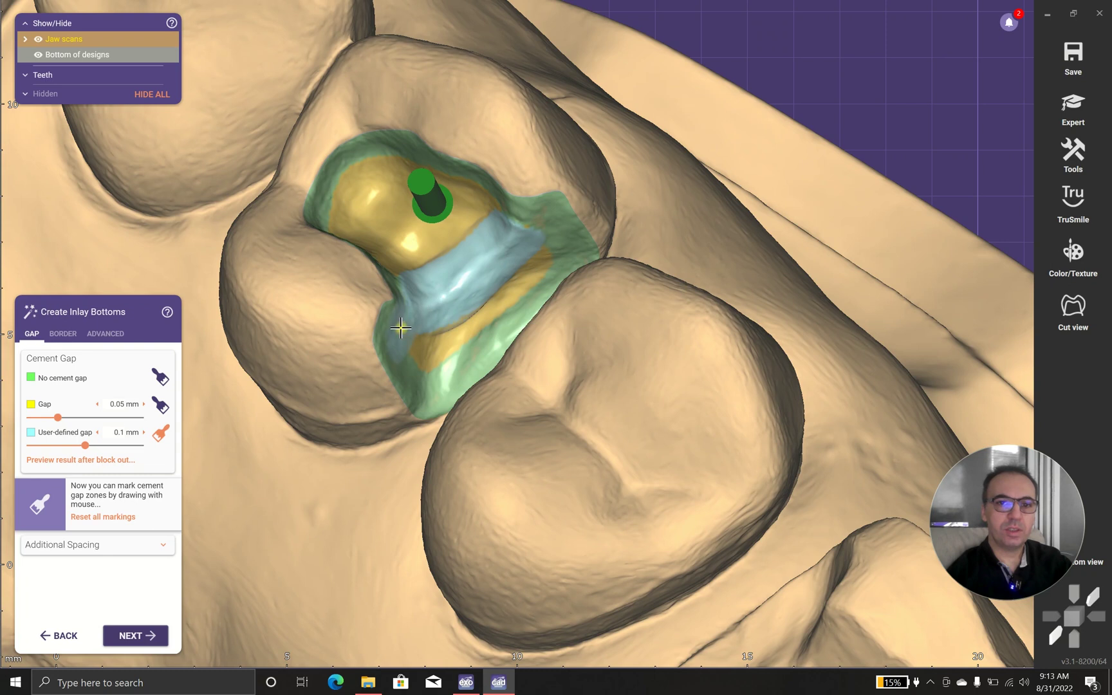
left_click(121, 637)
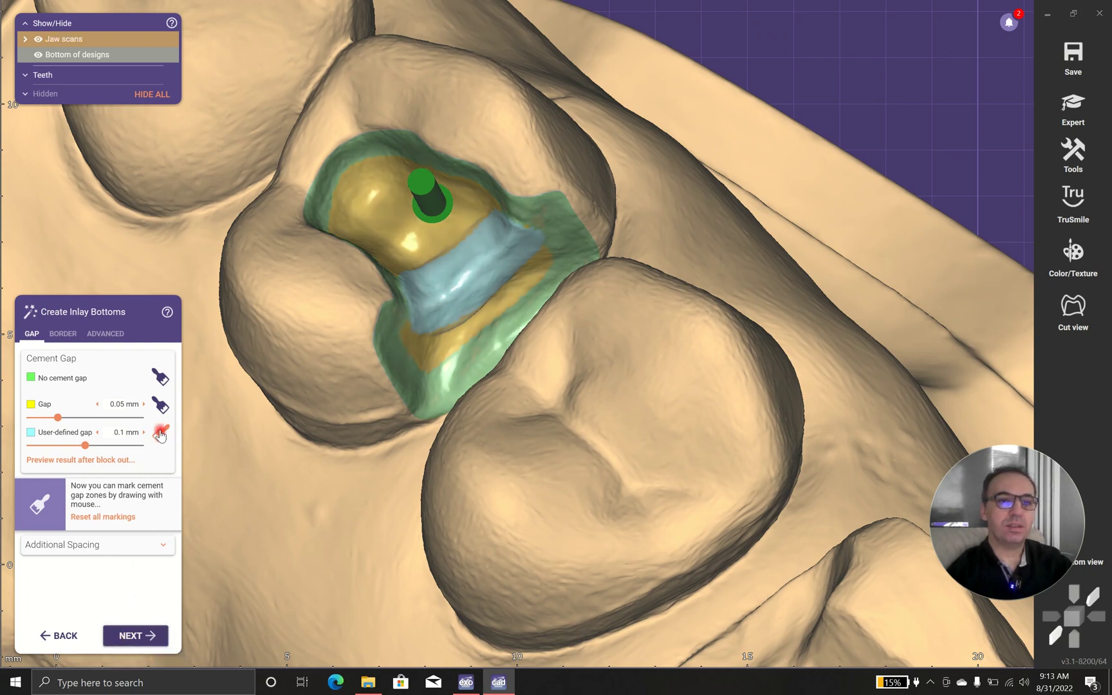
left_click(137, 635)
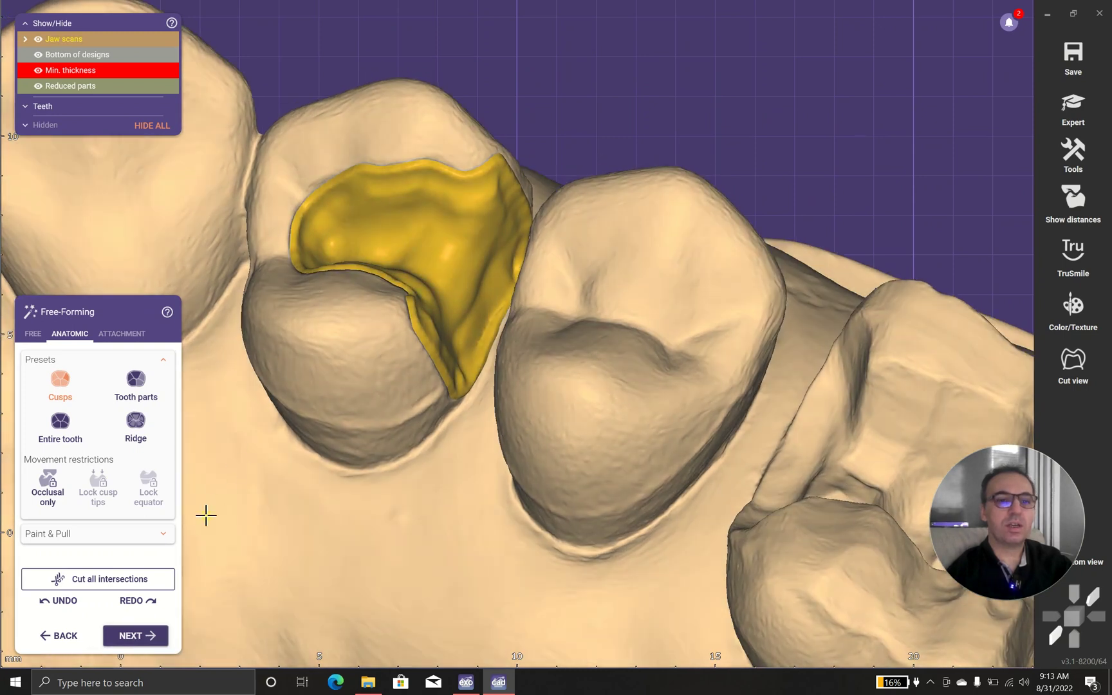
Merge and save the finished tooth 24 inlay restoration to the project directory
left_click(149, 636)
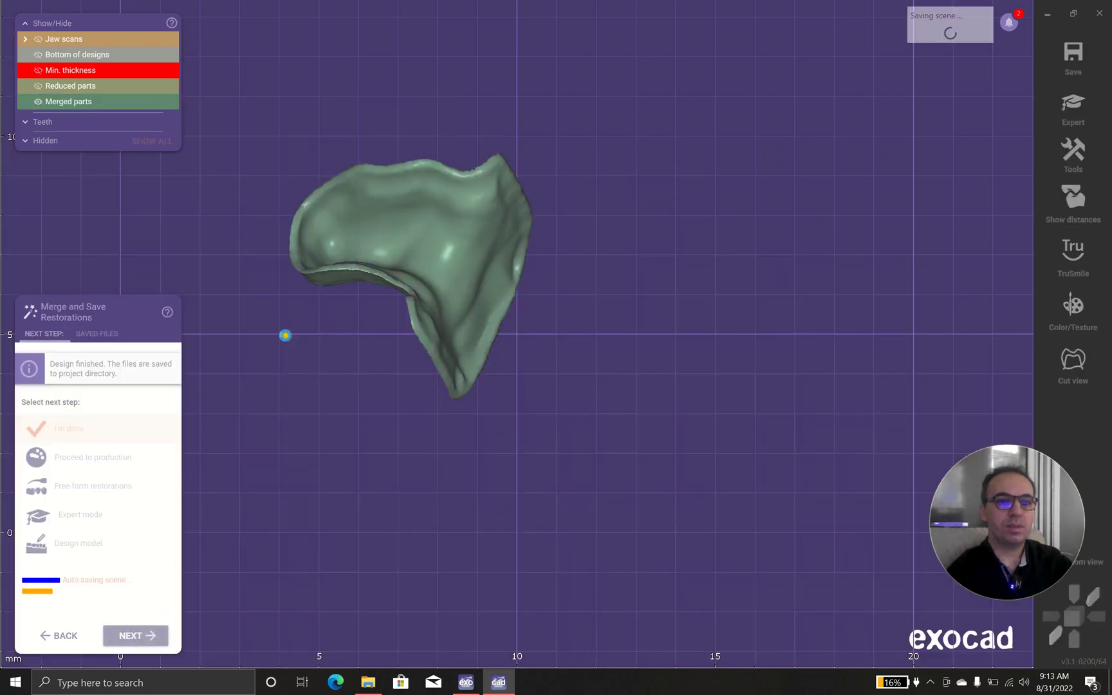
Rotate the merged green inlay to inspect its shape from several sides
left_click_drag(392, 307, 395, 304)
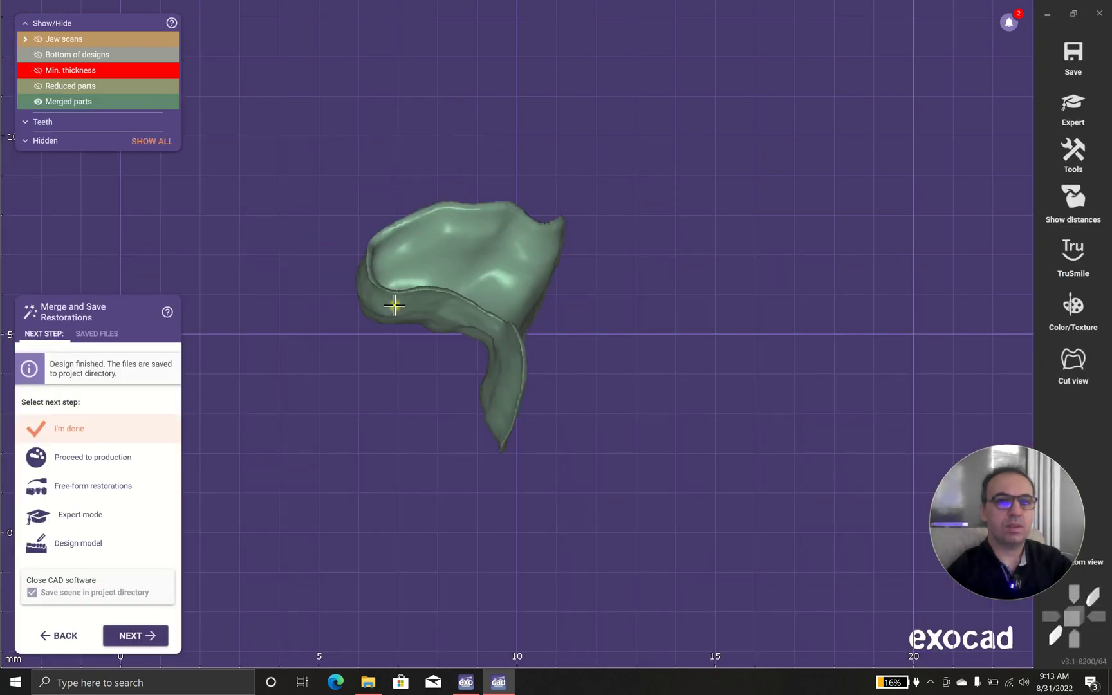
scroll(430, 255, "down", 3)
right_click_drag(385, 476, 417, 345)
scroll(417, 345, "down", 2)
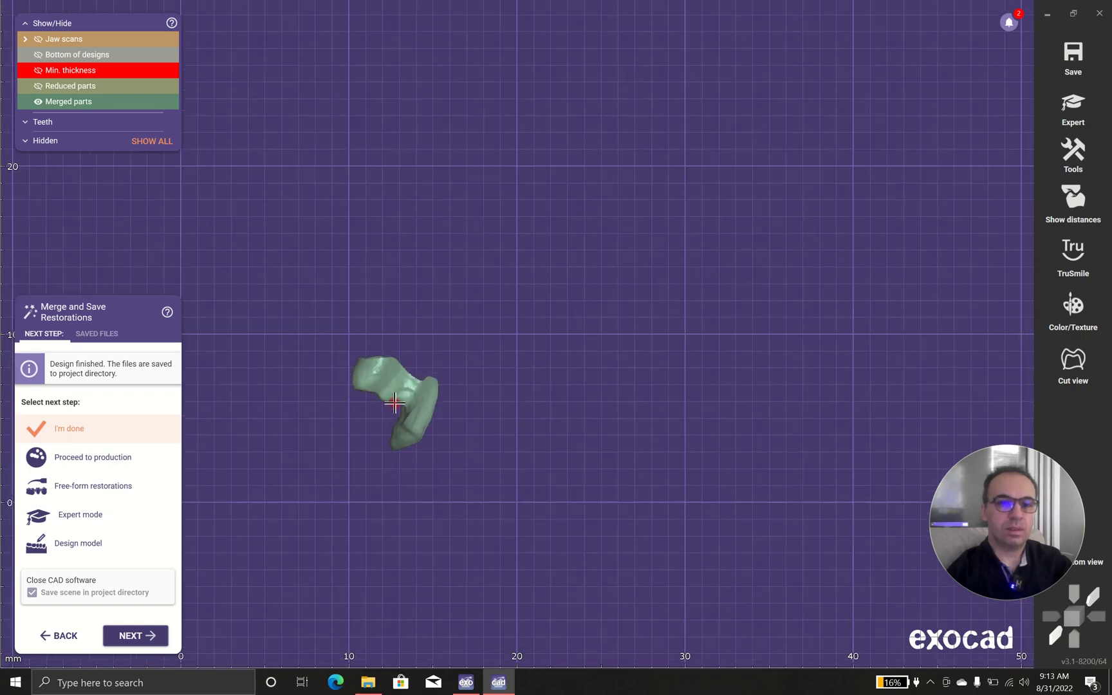
left_click_drag(399, 400, 599, 333)
scroll(702, 258, "down", 2)
right_click_drag(702, 257, 712, 247)
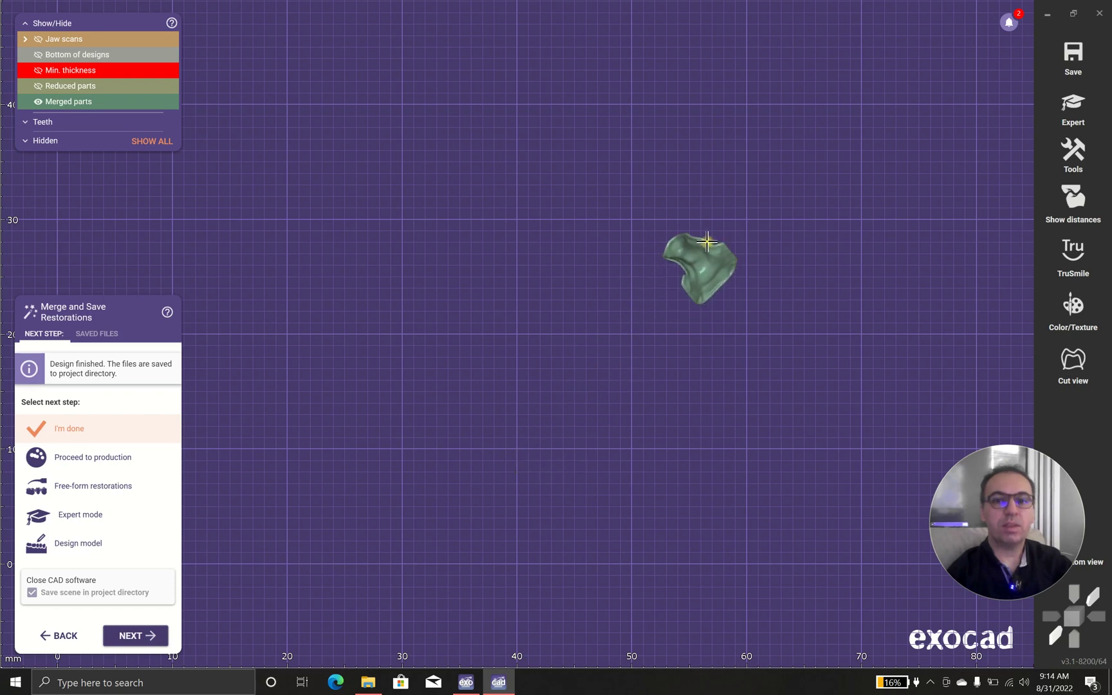
scroll(700, 248, "up", 3)
scroll(653, 276, "up", 2)
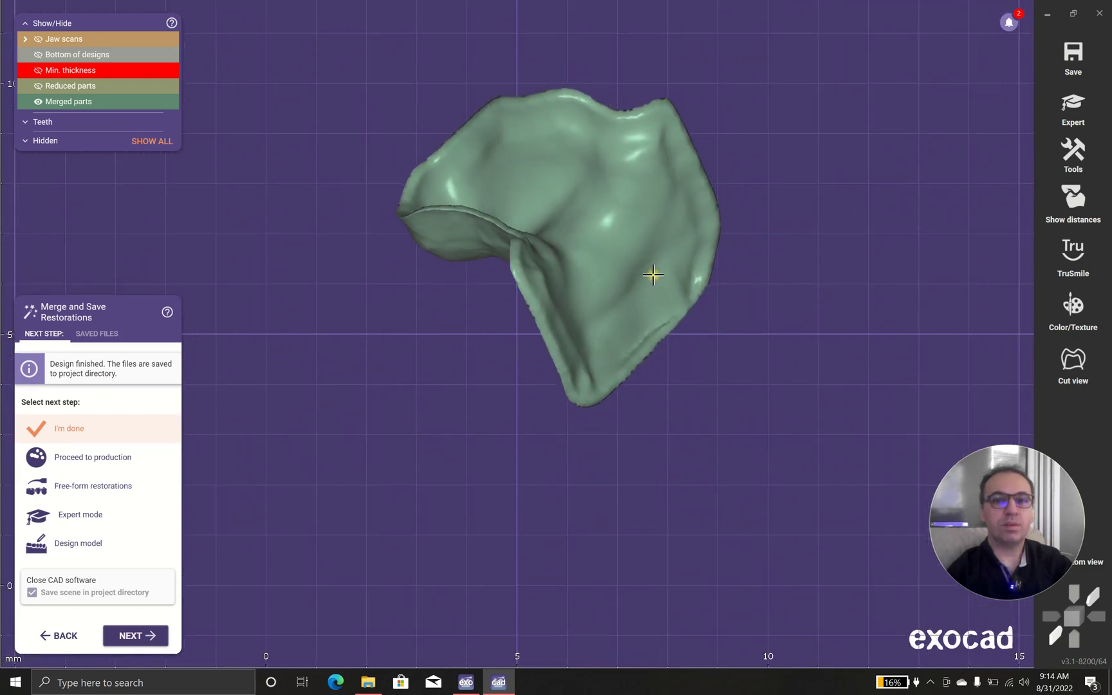